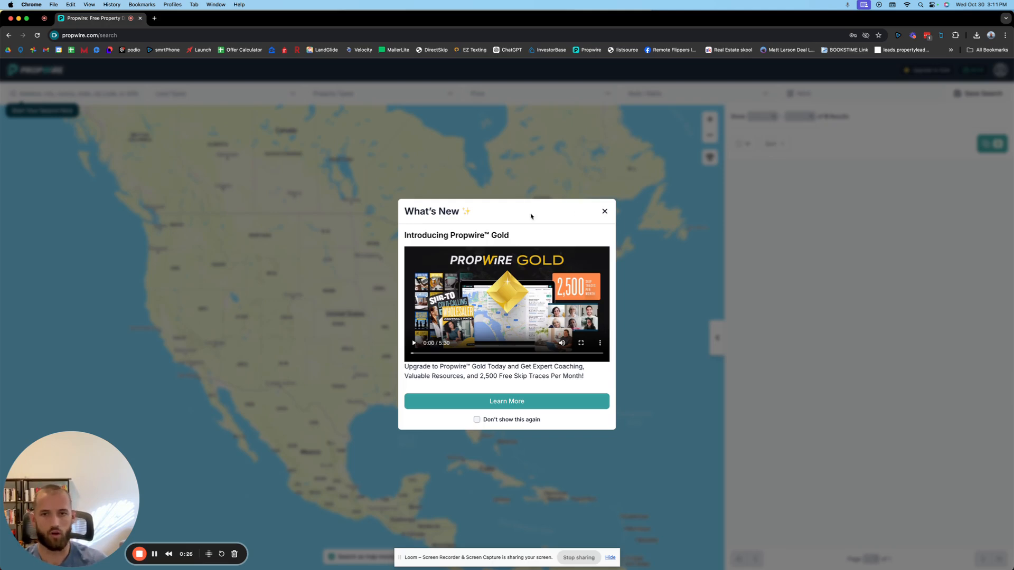
Step: Dismiss the What's New announcement and search for properties in Mecklenburg County, NC
{"action": "left_click", "coordinate": [605, 211]}
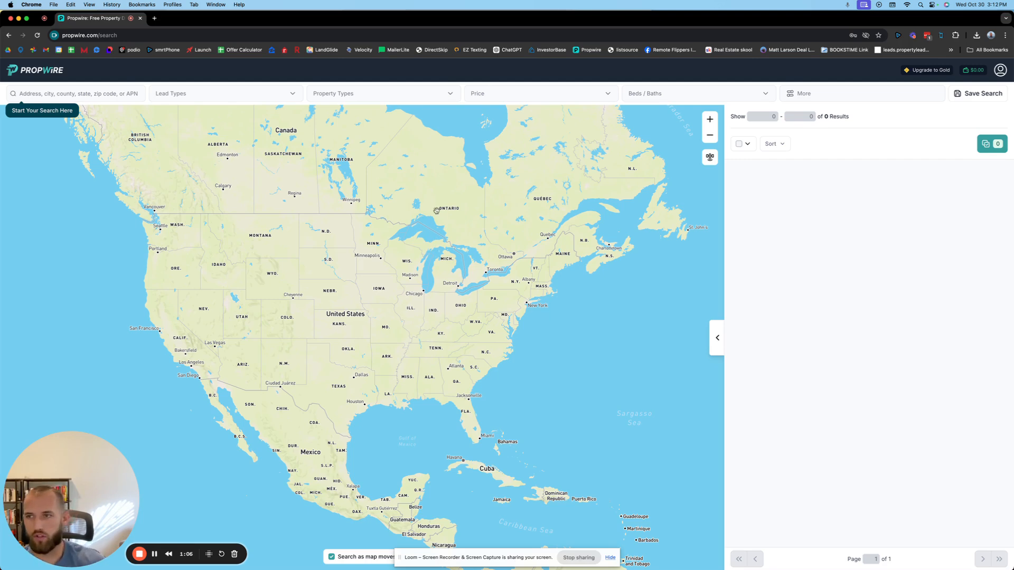
{"action": "left_click", "coordinate": [90, 96]}
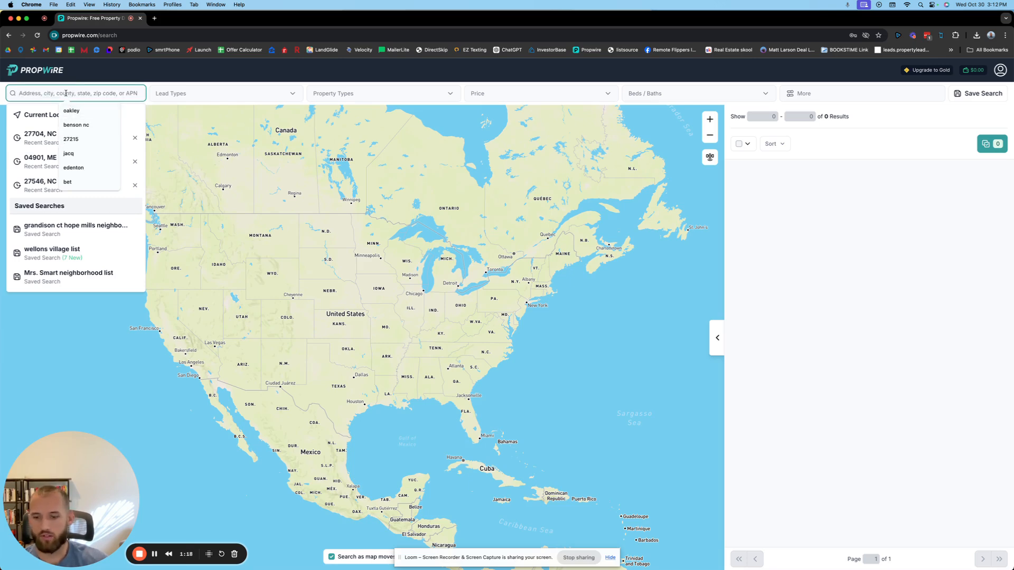
{"action": "type", "text": "meckl"}
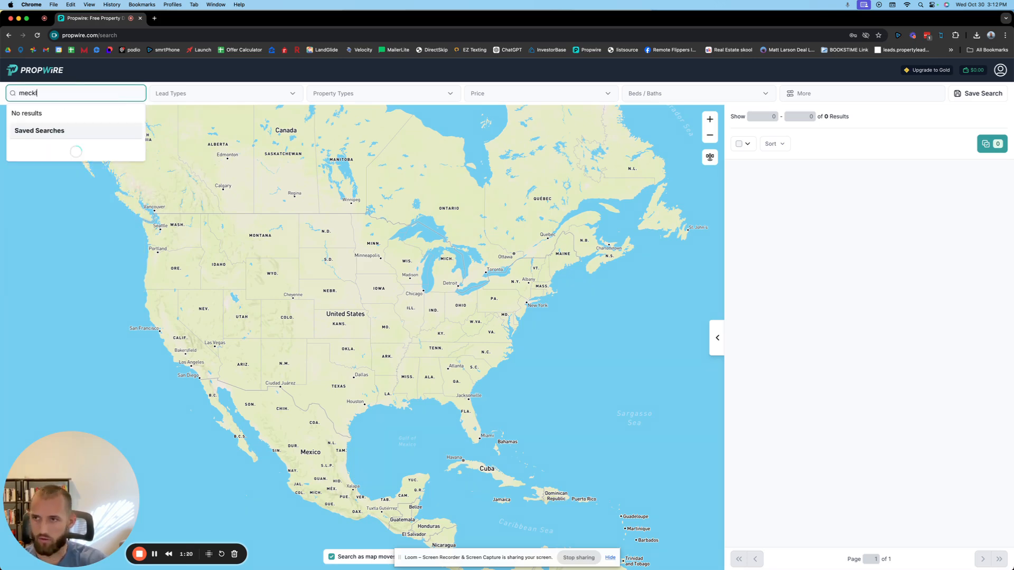
{"action": "type", "text": "enburg"}
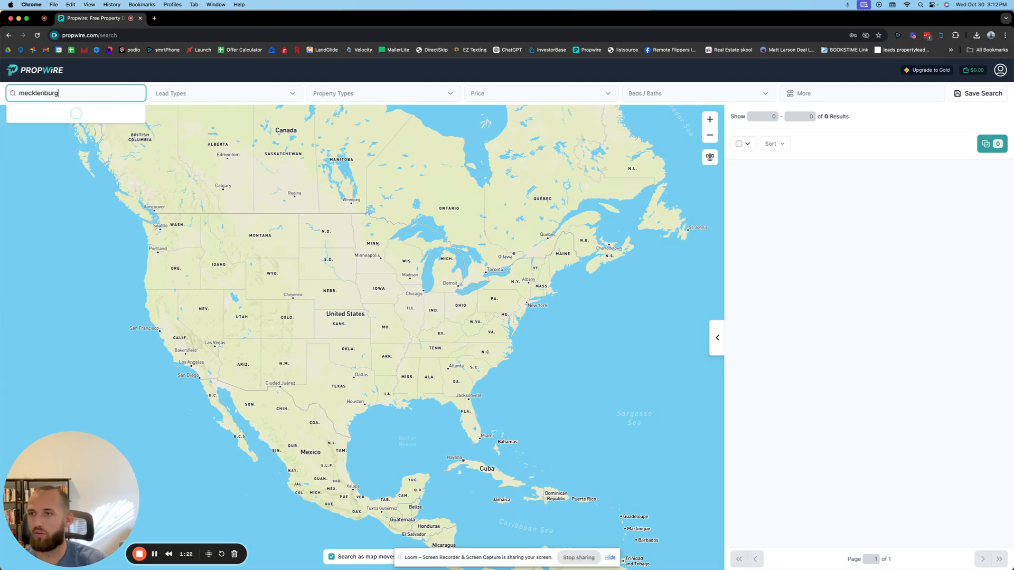
{"action": "left_click", "coordinate": [85, 140]}
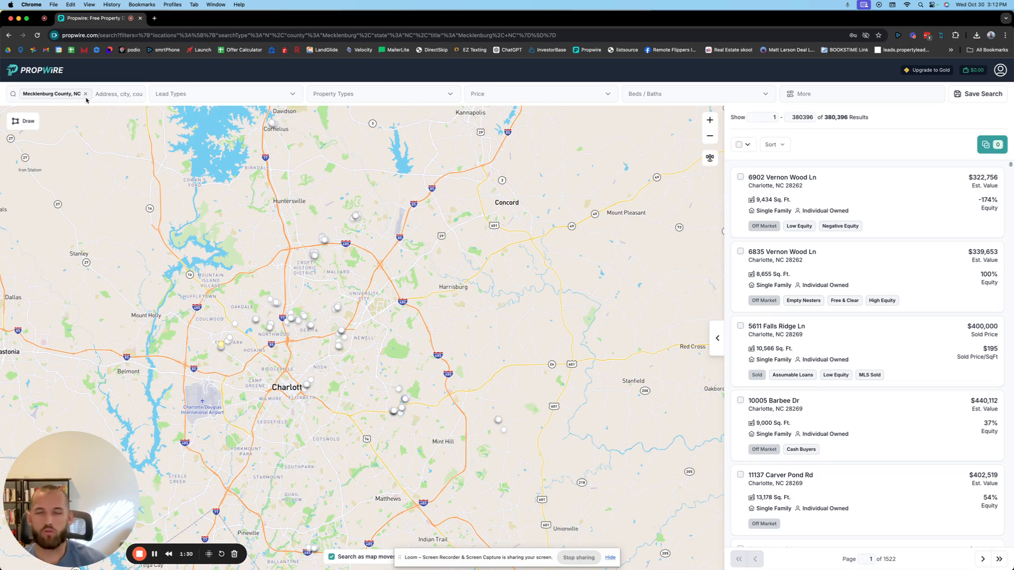
{"action": "left_click", "coordinate": [206, 100]}
{"action": "scroll", "coordinate": [193, 207], "scroll_direction": "down", "scroll_amount": 10}
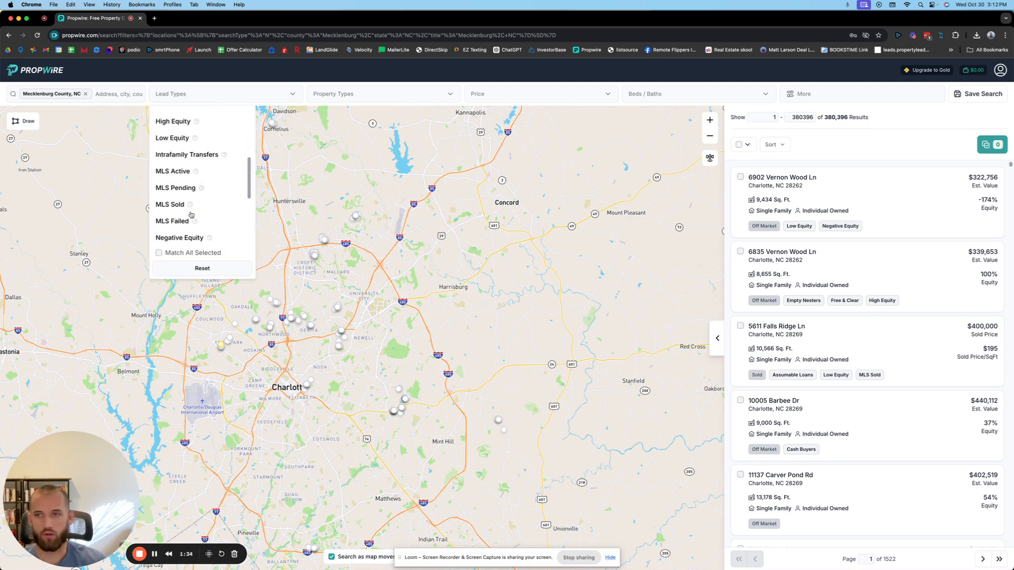
{"action": "scroll", "coordinate": [191, 216], "scroll_direction": "up", "scroll_amount": 10}
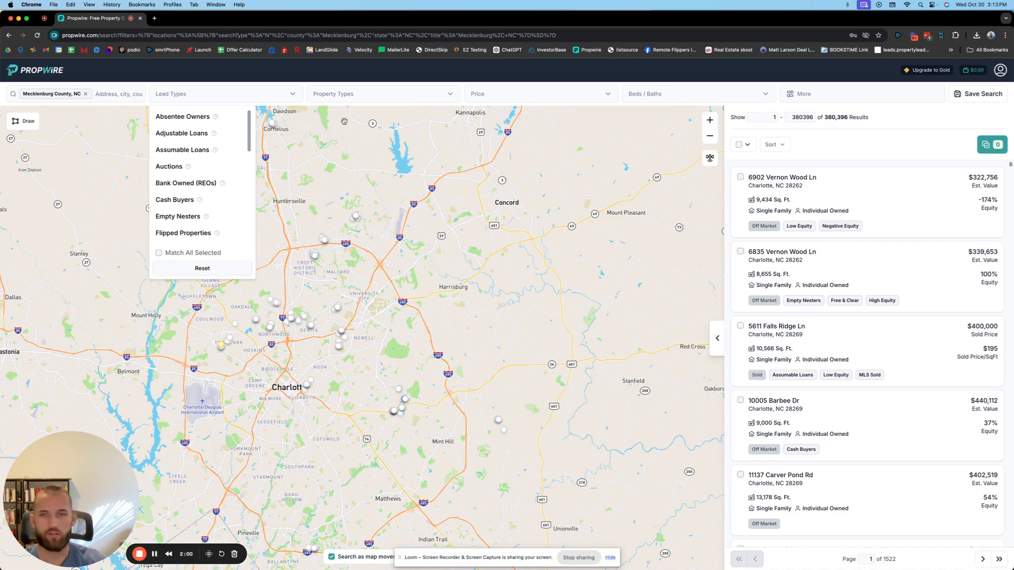
Step: Filter the property types to Single-Family Homes, Condos/Townhouses, Multi-Family (2-4), Mobile Homes and Land
{"action": "left_click", "coordinate": [366, 98]}
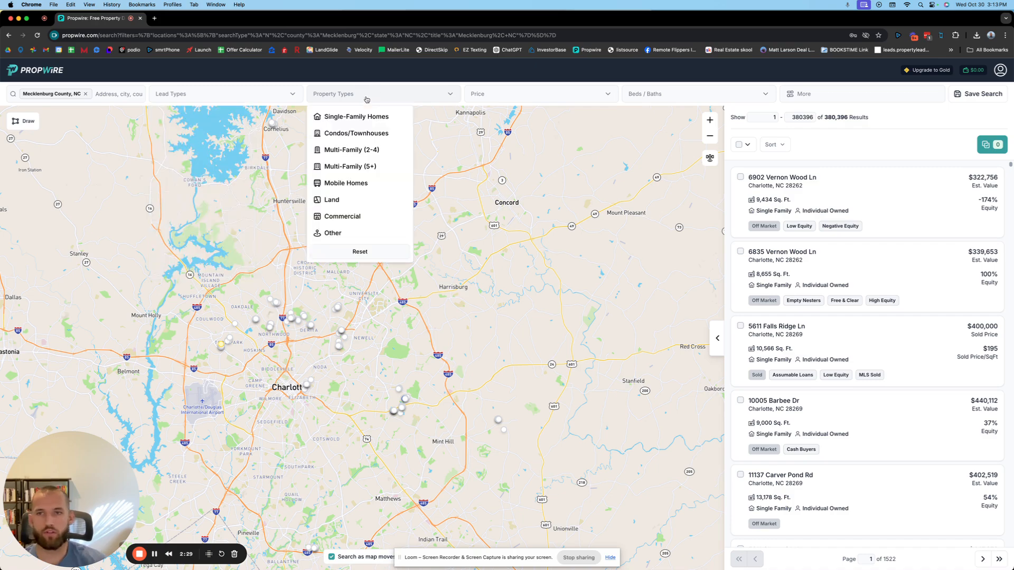
{"action": "left_click", "coordinate": [391, 115]}
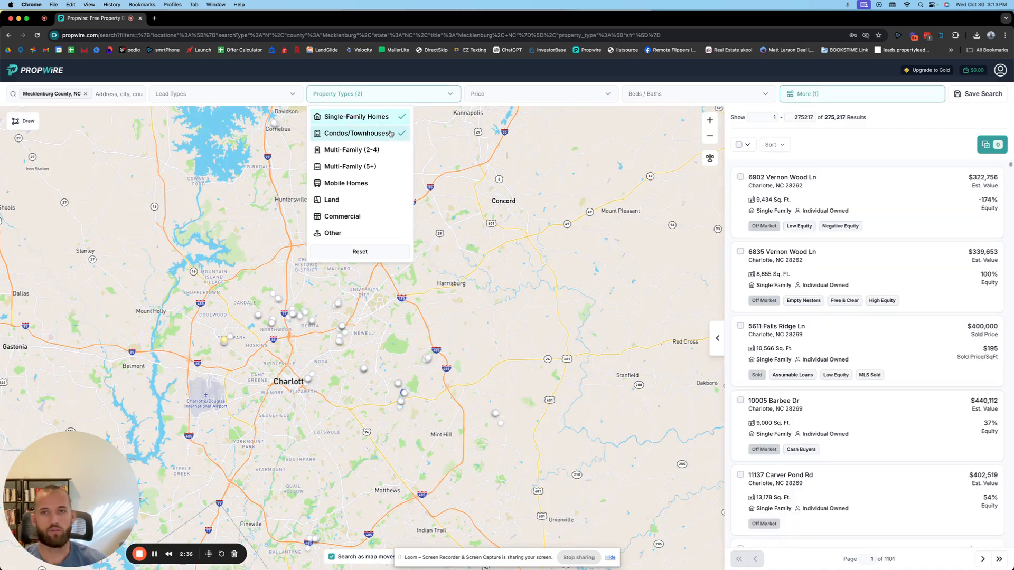
{"action": "left_click", "coordinate": [391, 133]}
{"action": "left_click", "coordinate": [381, 158]}
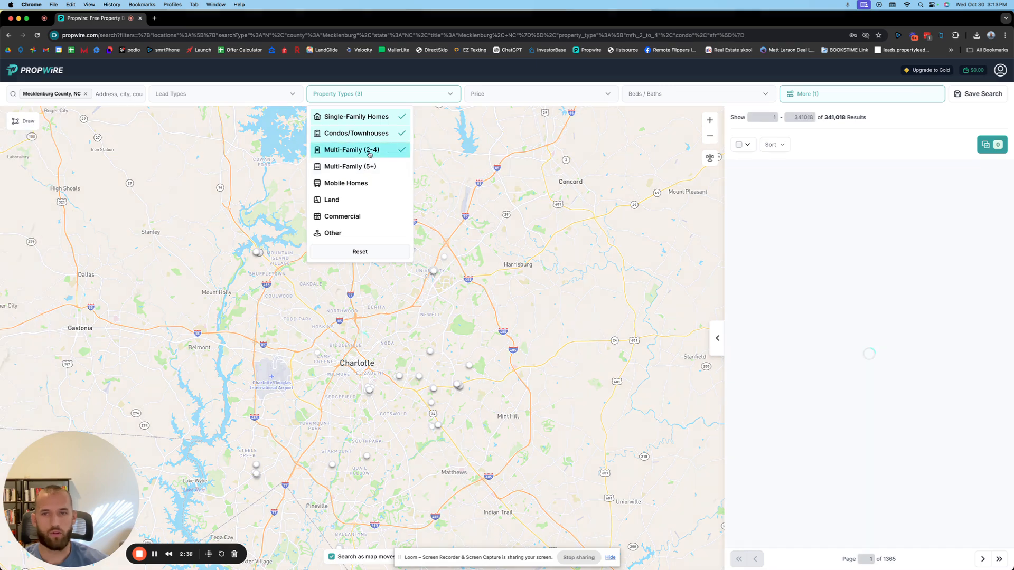
{"action": "left_click", "coordinate": [353, 189]}
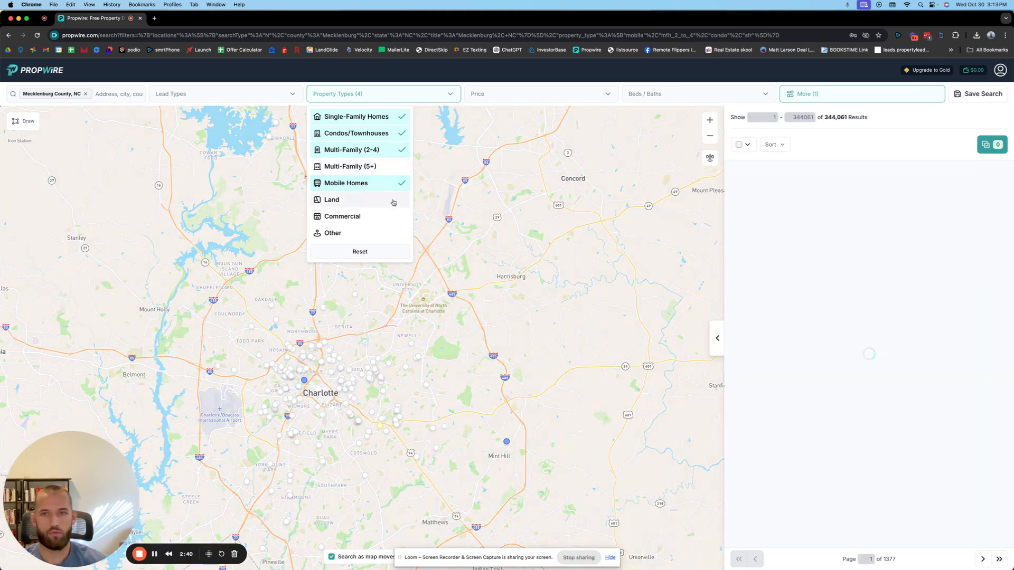
{"action": "left_click", "coordinate": [393, 201]}
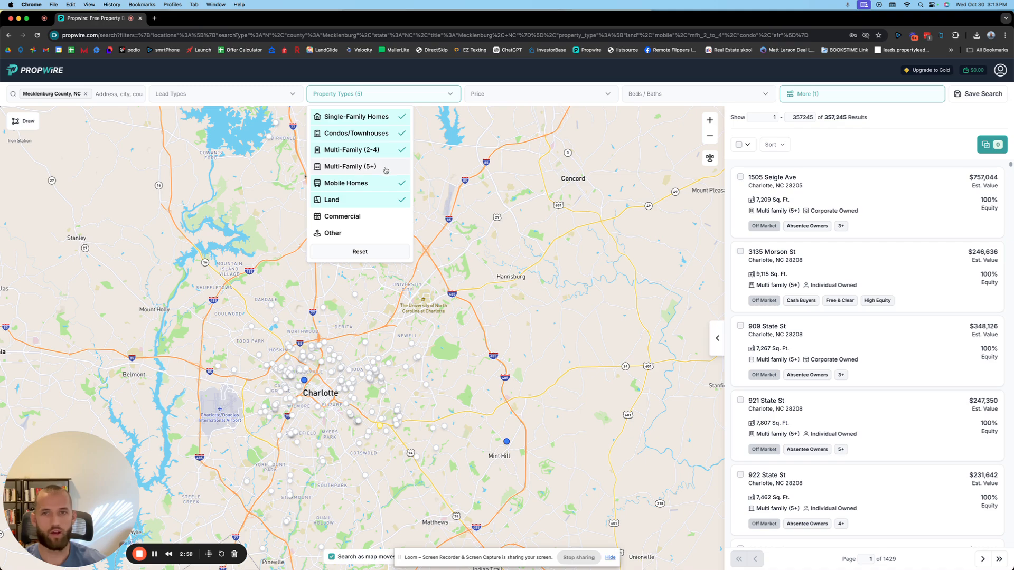
{"action": "left_click", "coordinate": [481, 99]}
{"action": "left_click", "coordinate": [482, 98]}
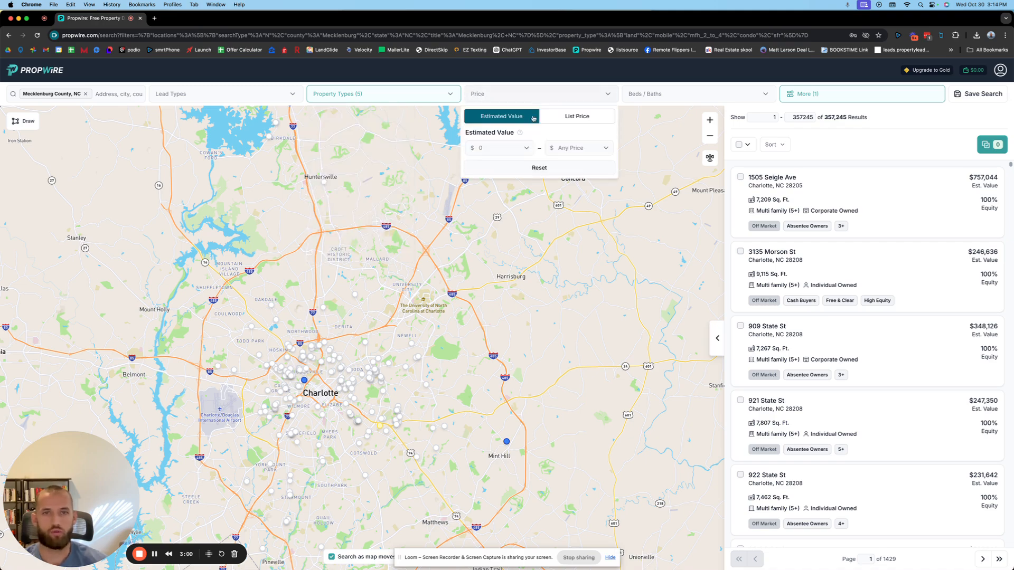
{"action": "left_click", "coordinate": [667, 97]}
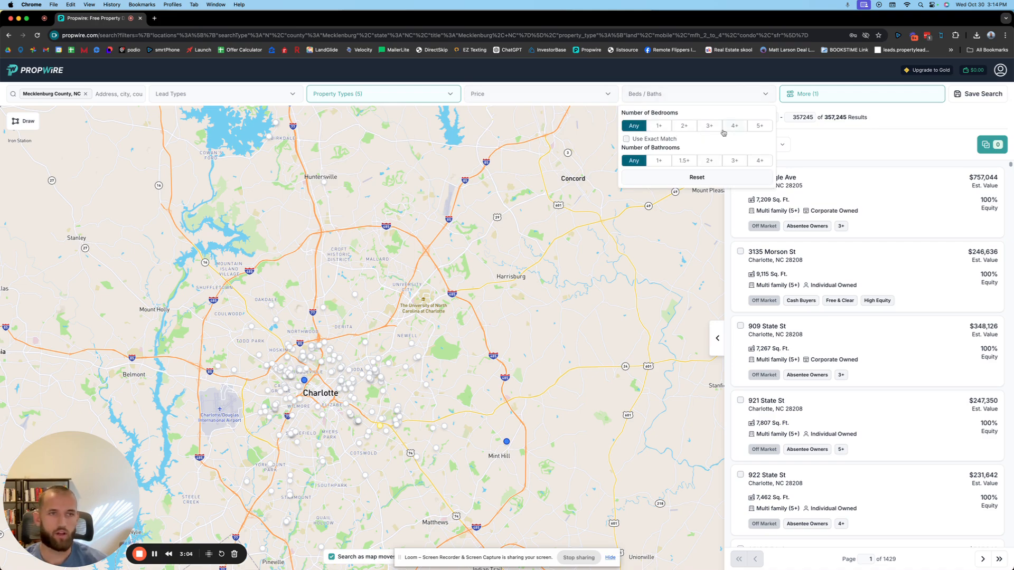
Step: In the additional owner filters, set Absentee Owner to Yes and include the Individual, Business and Bank or Trust owner types
{"action": "left_click", "coordinate": [818, 100]}
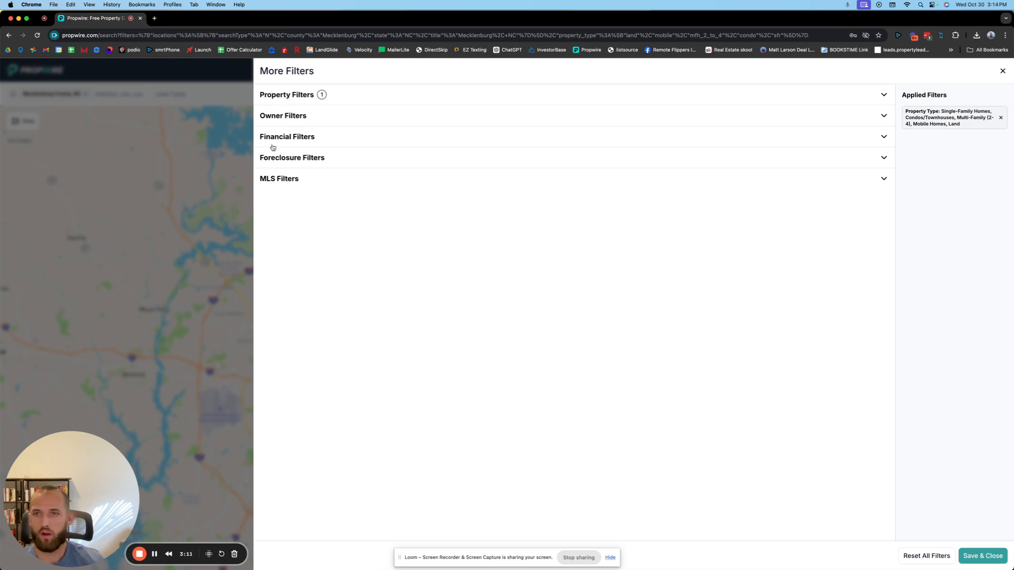
{"action": "left_click", "coordinate": [294, 97]}
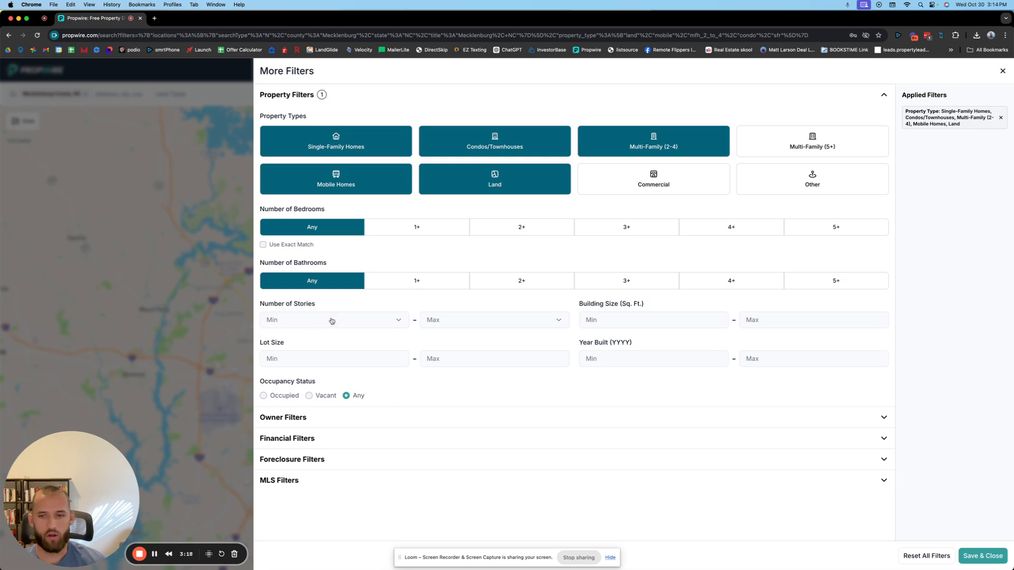
{"action": "left_click", "coordinate": [293, 97]}
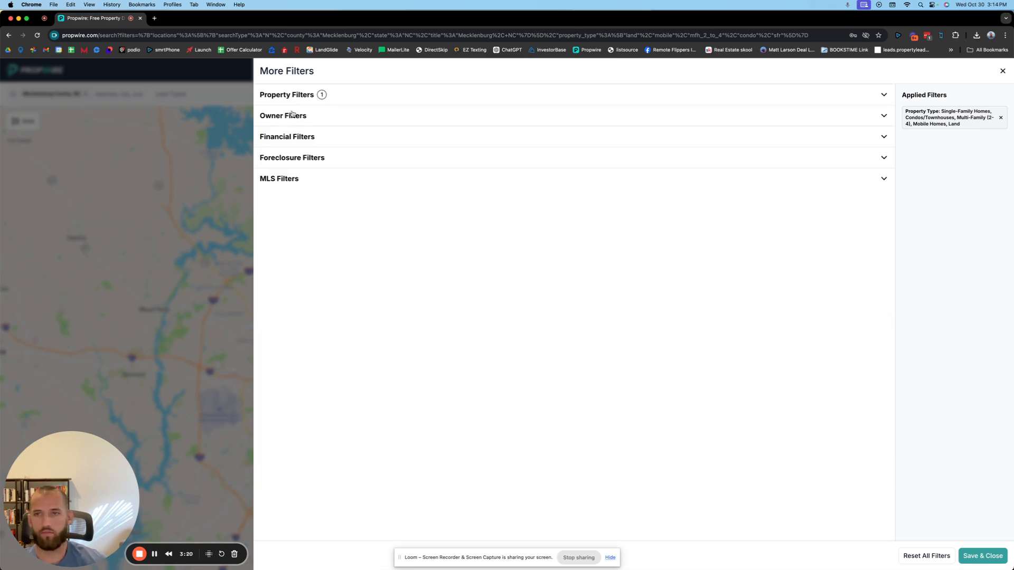
{"action": "left_click", "coordinate": [291, 115]}
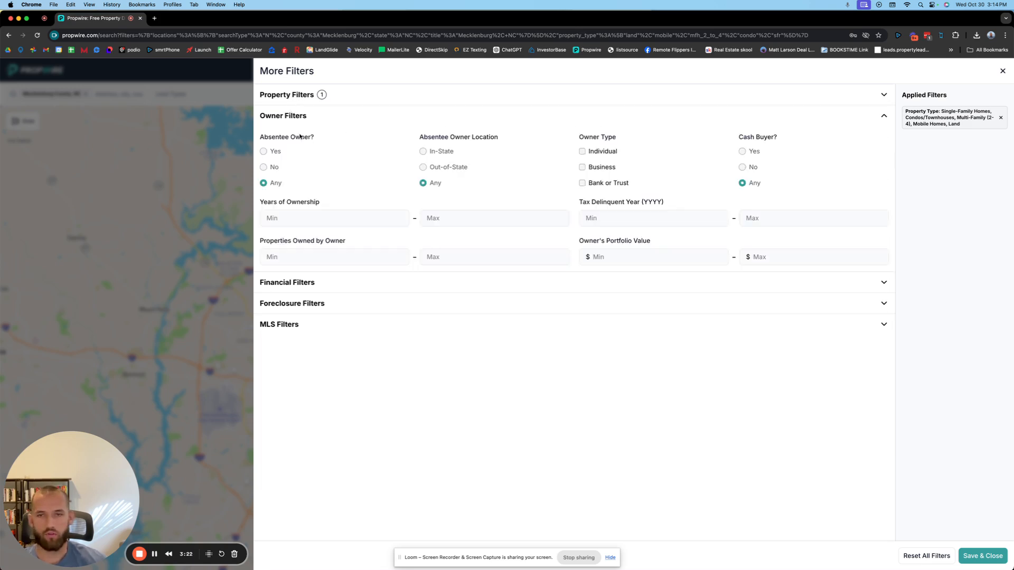
{"action": "left_click", "coordinate": [265, 154]}
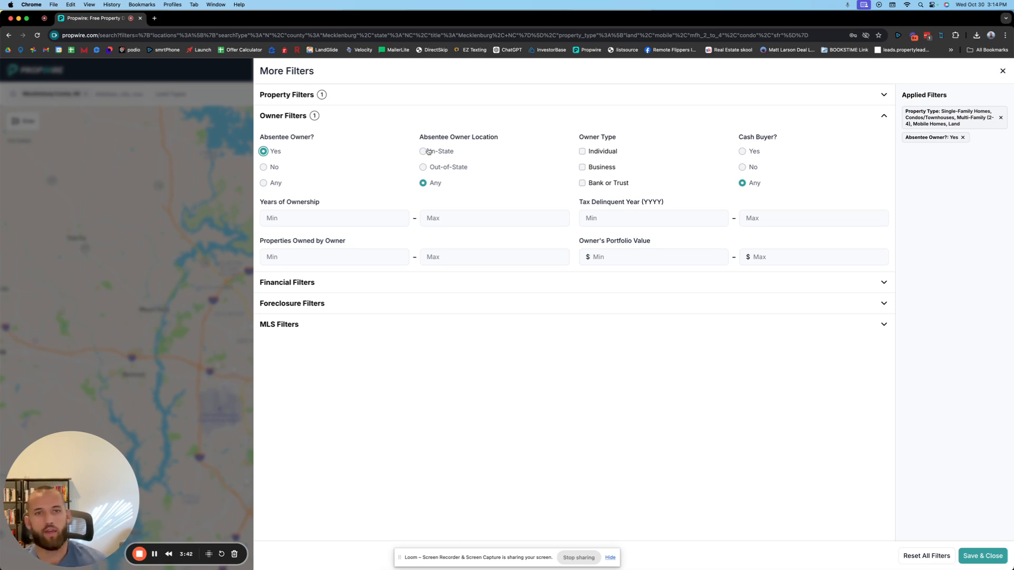
{"action": "left_click", "coordinate": [584, 152]}
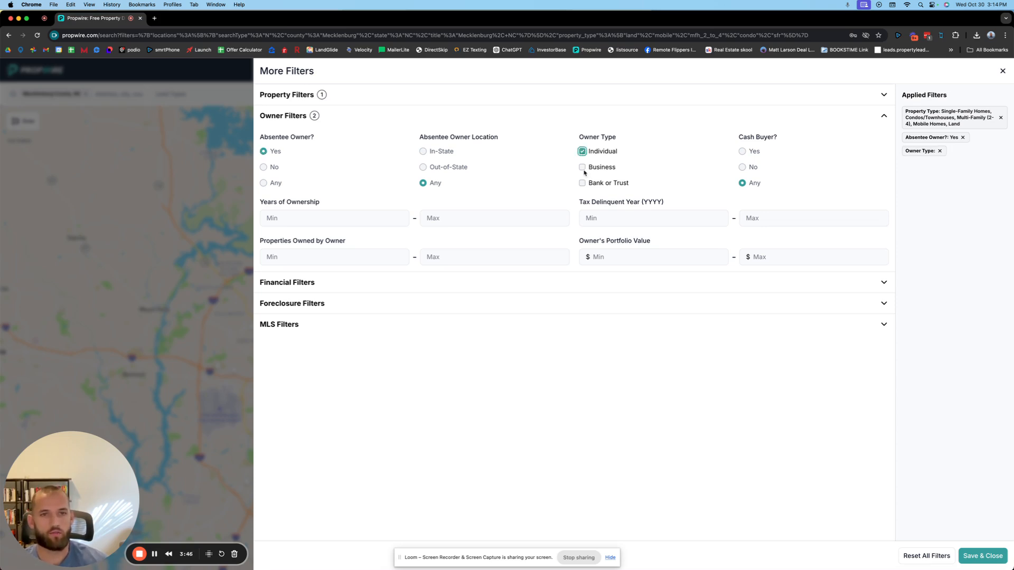
{"action": "left_click", "coordinate": [583, 168]}
{"action": "left_click", "coordinate": [583, 184]}
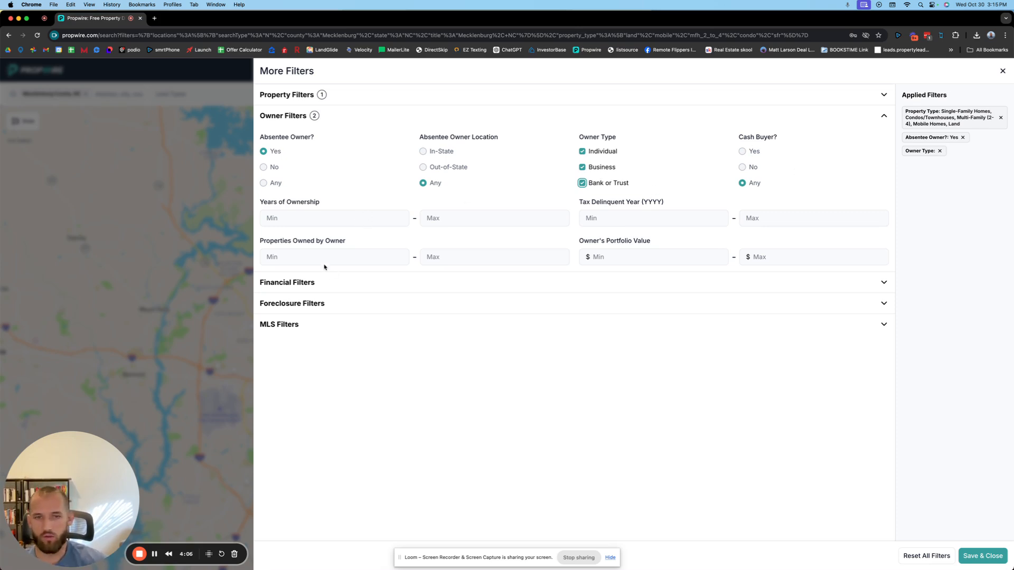
Step: Set the minimum years of ownership to 10 and collapse the owner filters
{"action": "left_click", "coordinate": [309, 216]}
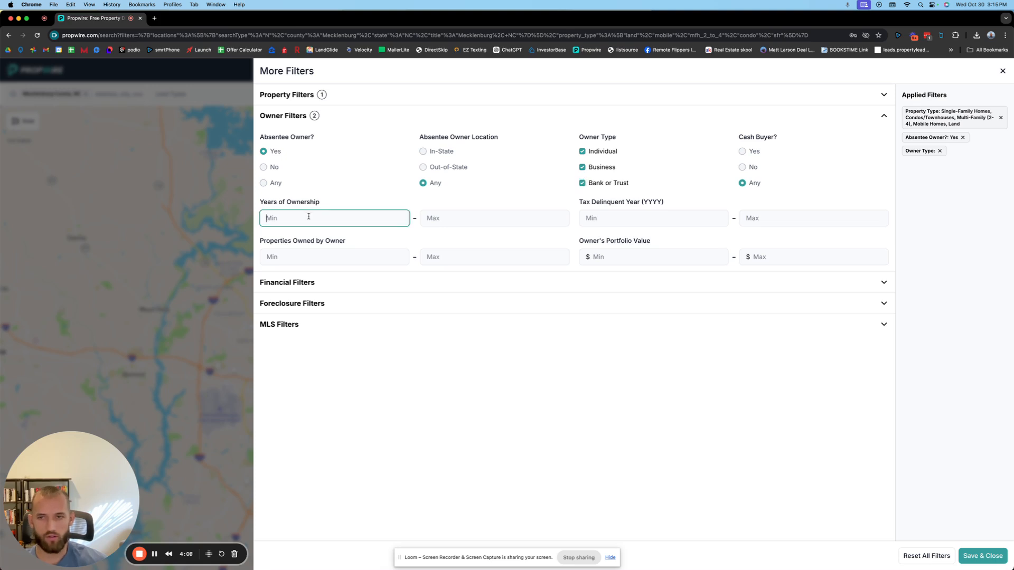
{"action": "type", "text": "10"}
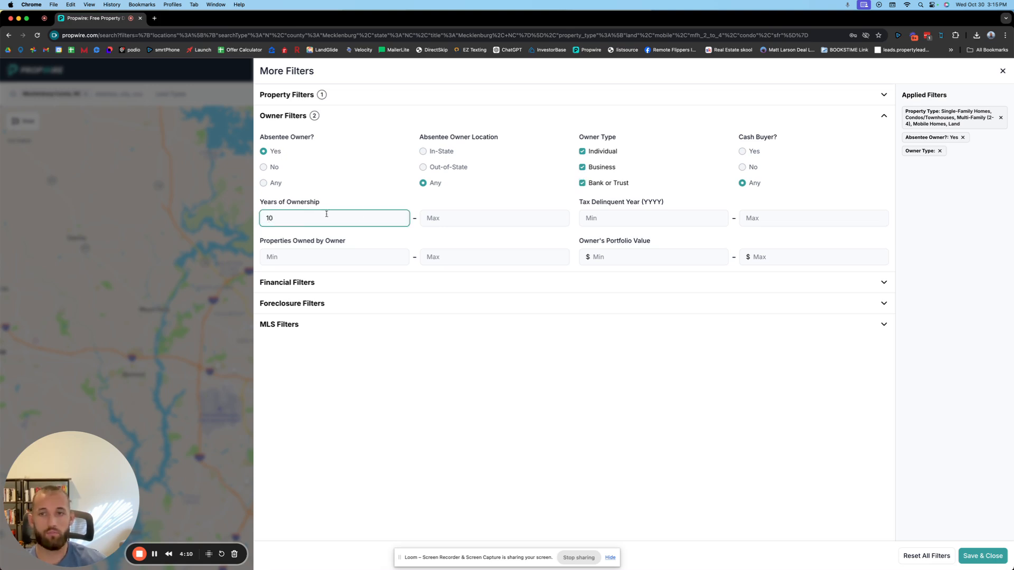
{"action": "left_click", "coordinate": [381, 198]}
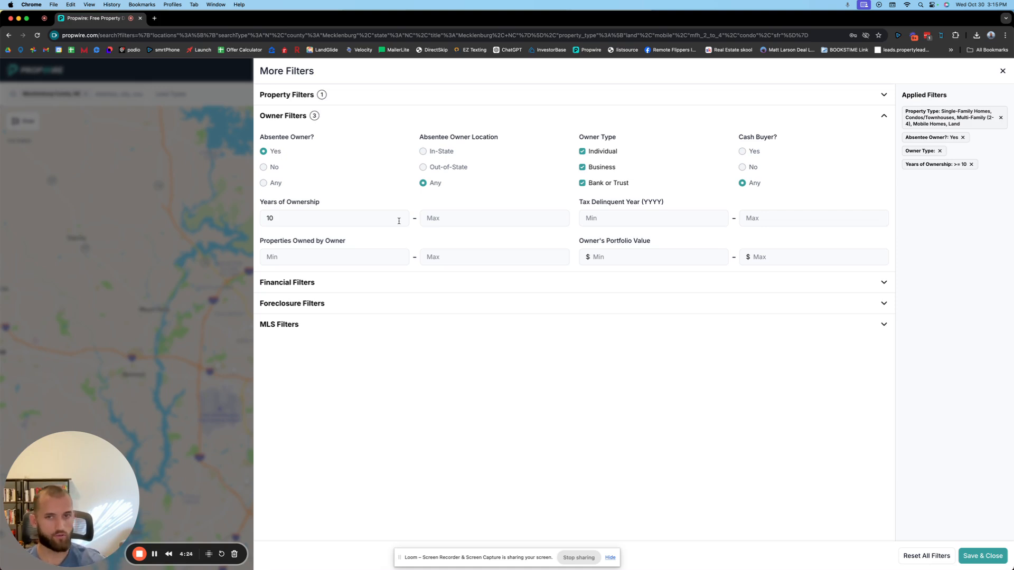
{"action": "left_click", "coordinate": [341, 220]}
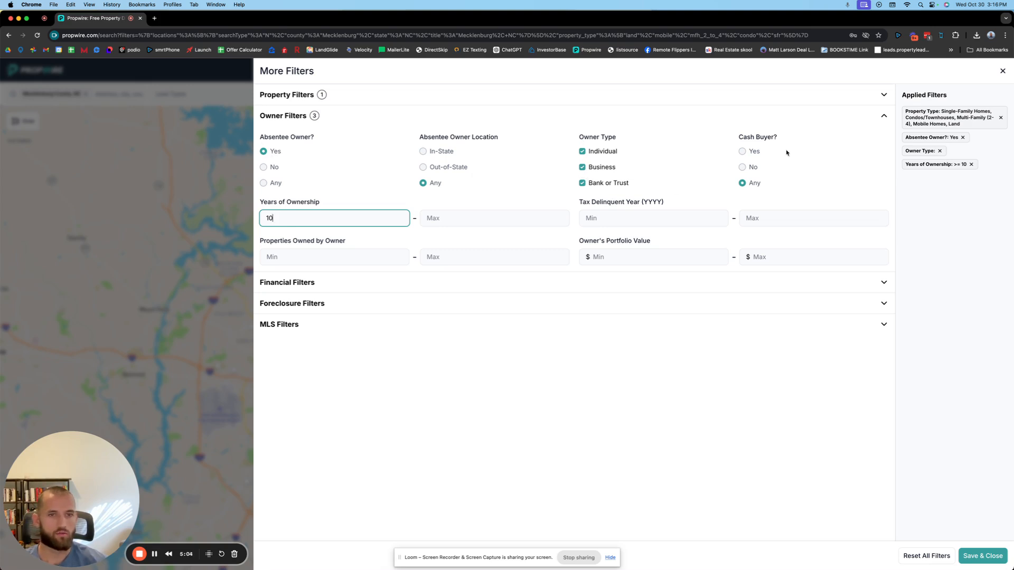
{"action": "left_click", "coordinate": [296, 119]}
Step: In the financial filters, raise the minimum estimated equity to 25%
{"action": "left_click", "coordinate": [295, 141]}
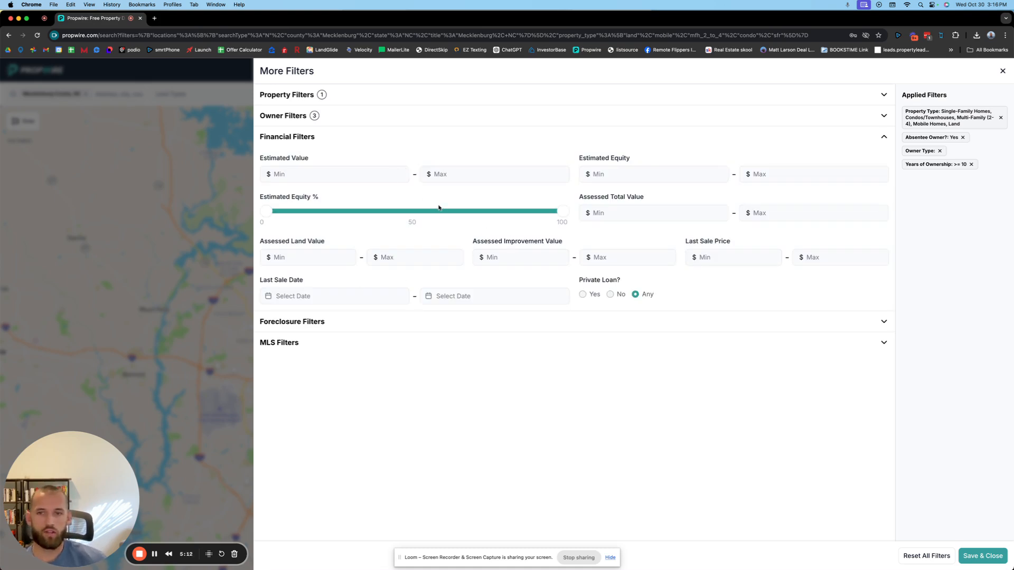
{"action": "left_click", "coordinate": [309, 175]}
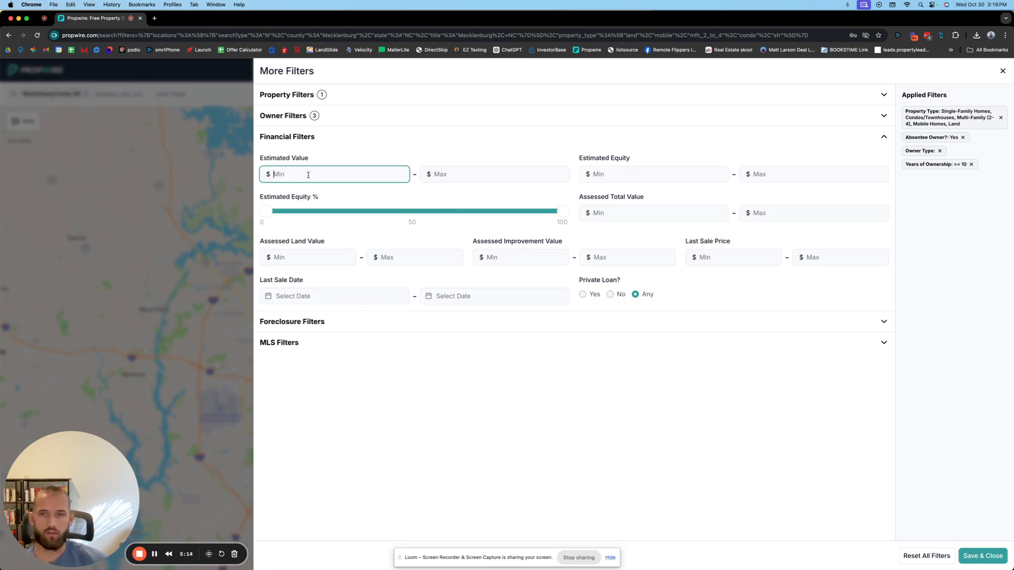
{"action": "left_click", "coordinate": [595, 177]}
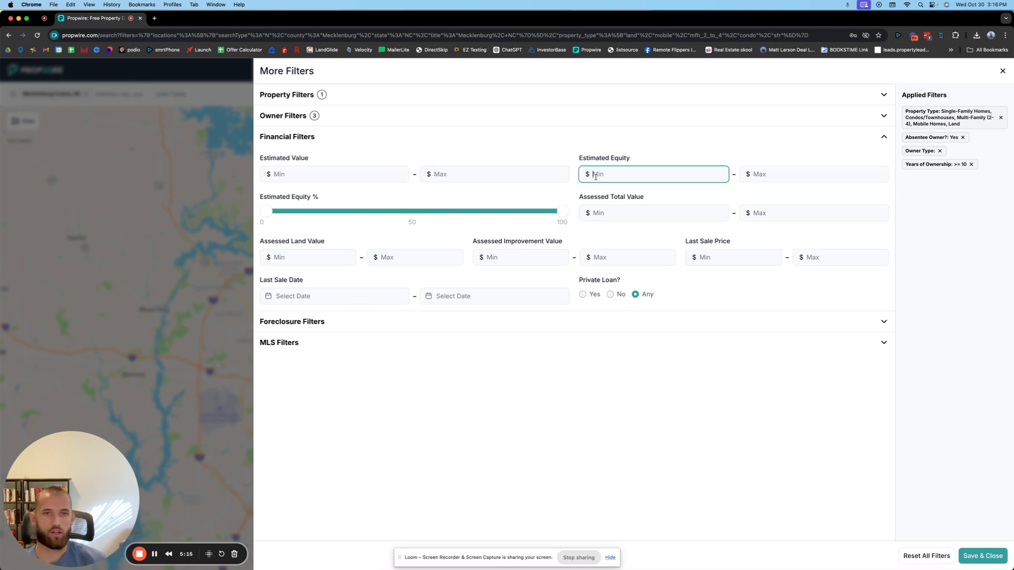
{"action": "left_click", "coordinate": [606, 212]}
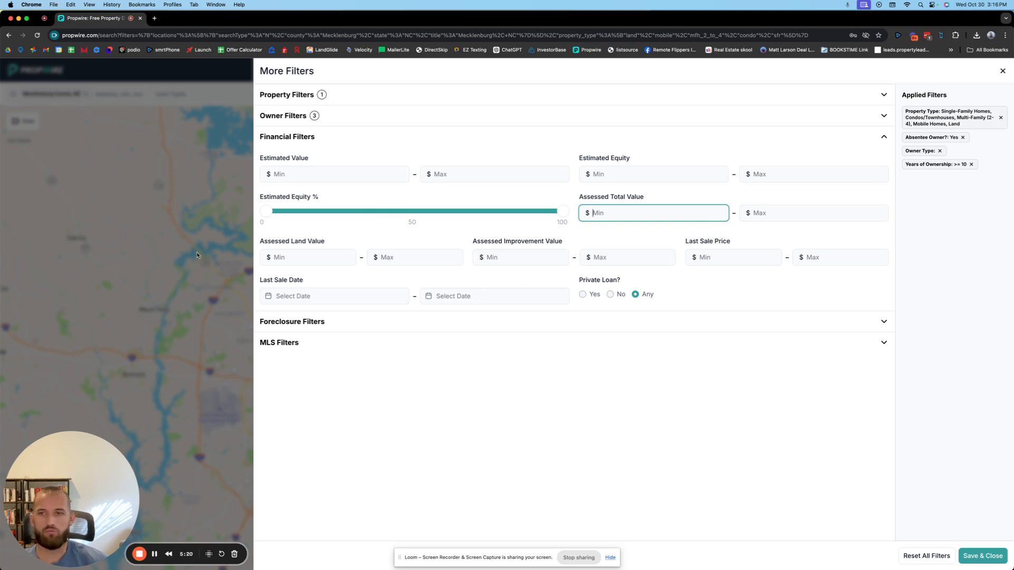
{"action": "left_click_drag", "start_coordinate": [266, 211], "coordinate": [338, 216]}
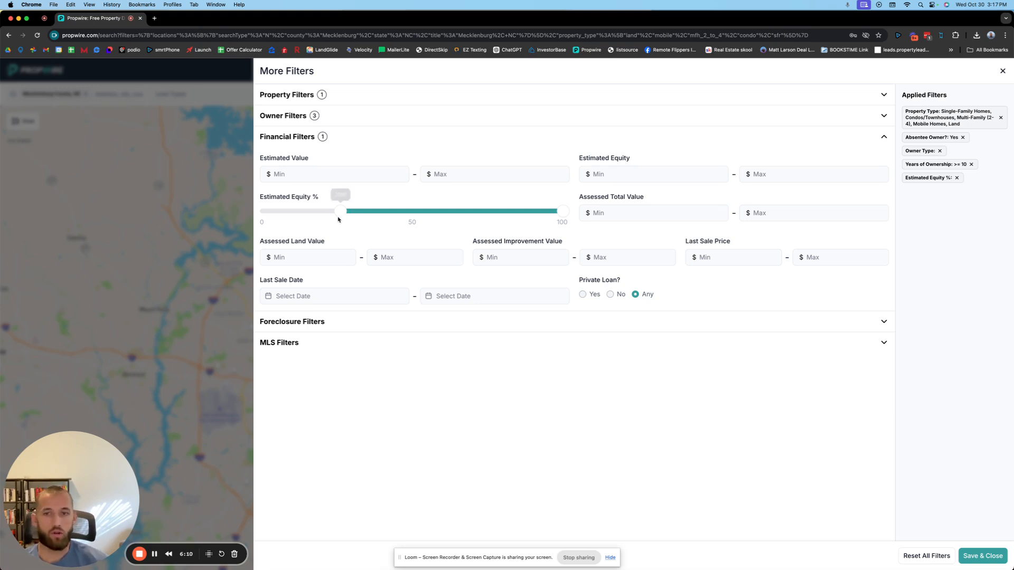
{"action": "mouse_move", "coordinate": [340, 212]}
{"action": "left_mouse_down"}
{"action": "mouse_move", "coordinate": [418, 212]}
{"action": "mouse_move", "coordinate": [322, 212]}
{"action": "mouse_move", "coordinate": [343, 211]}
{"action": "left_mouse_up"}
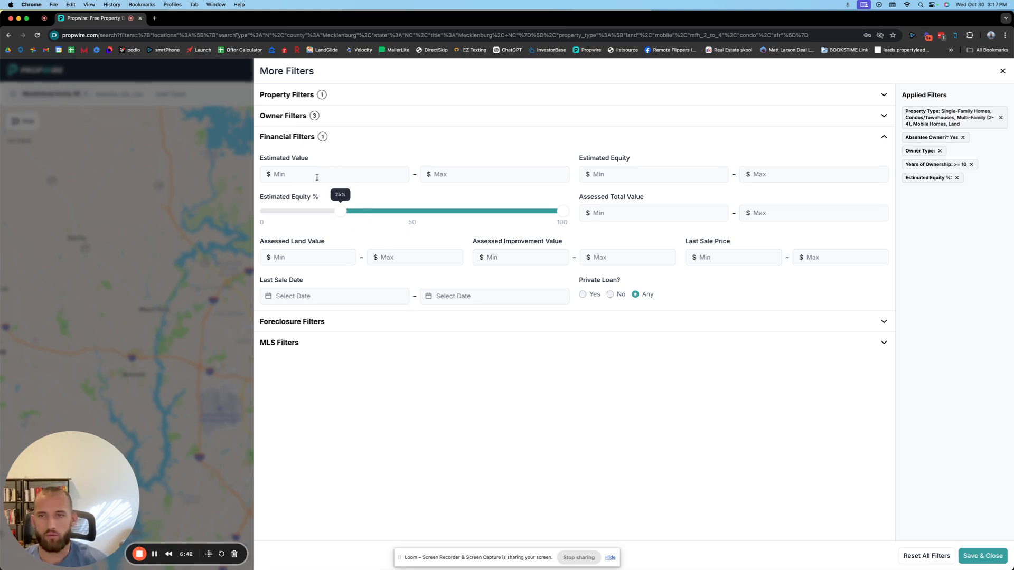
Step: Examine the foreclosure and MLS filter options, including the MLS status choices
{"action": "left_click", "coordinate": [300, 139]}
{"action": "left_click", "coordinate": [300, 165]}
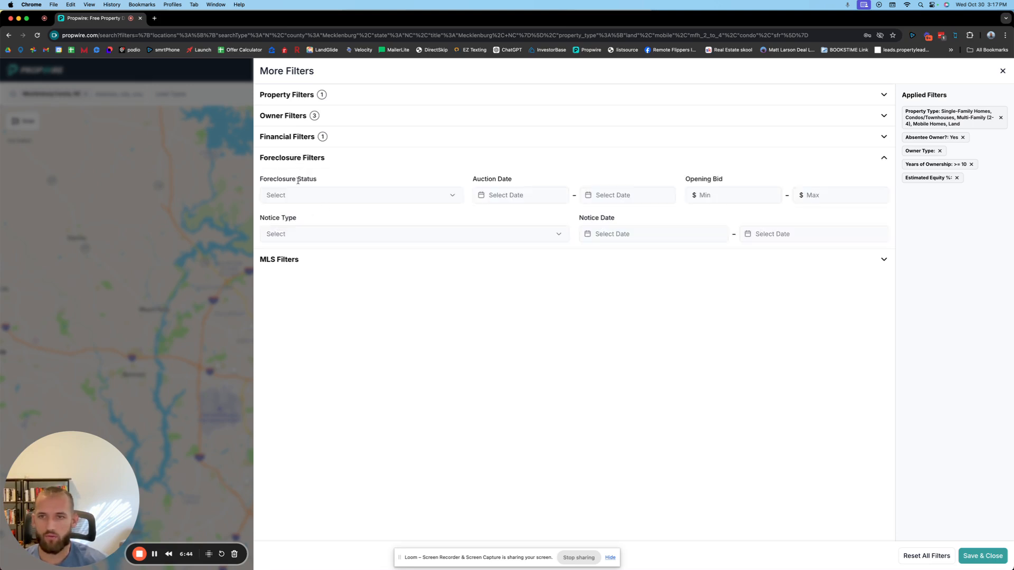
{"action": "left_click", "coordinate": [378, 262]}
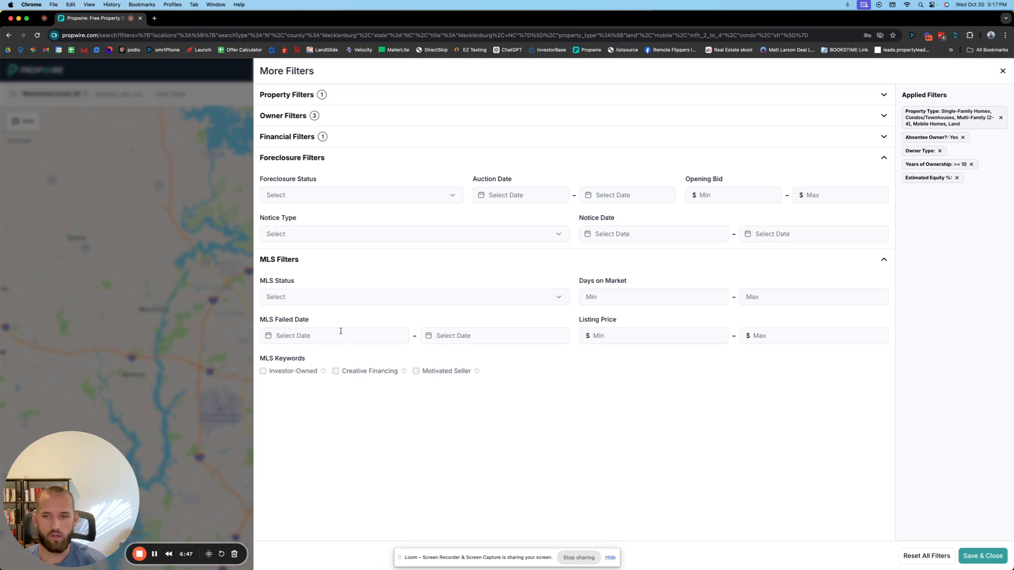
{"action": "left_click", "coordinate": [342, 297]}
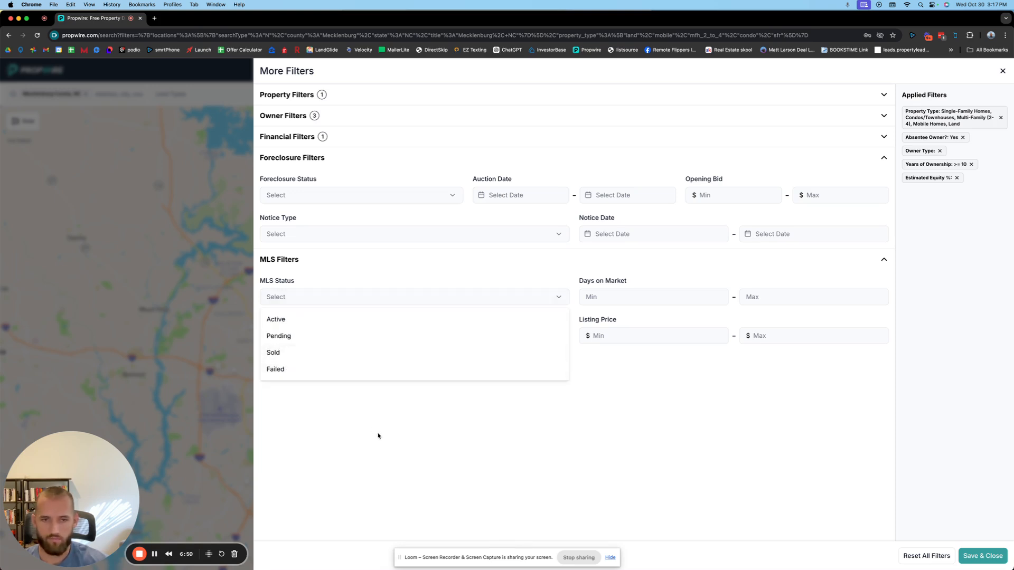
{"action": "left_click", "coordinate": [662, 436]}
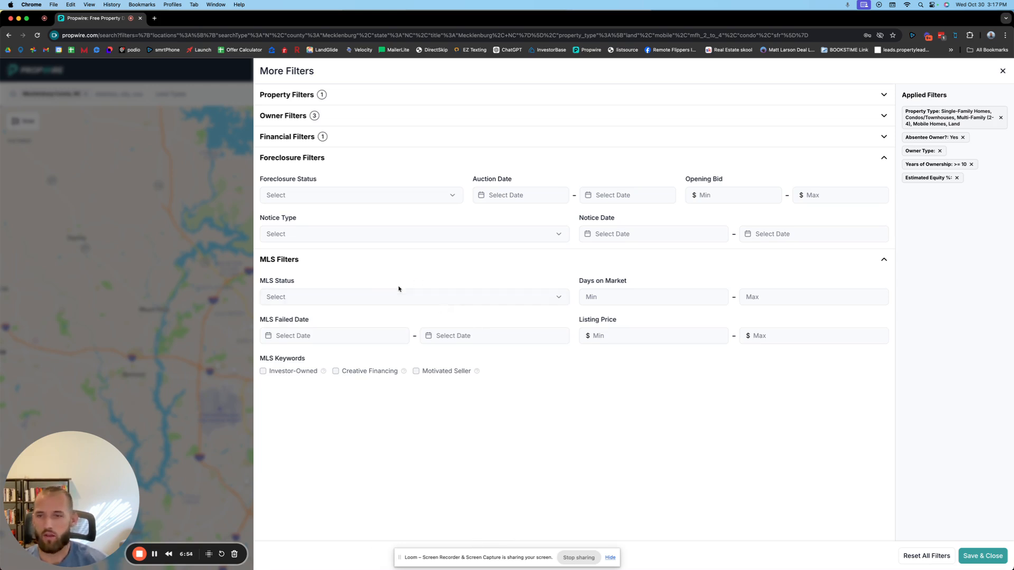
Step: Collapse the MLS and foreclosure filters without choosing an MLS status, check the financial filters, and apply the filter set to the search
{"action": "left_click", "coordinate": [335, 298]}
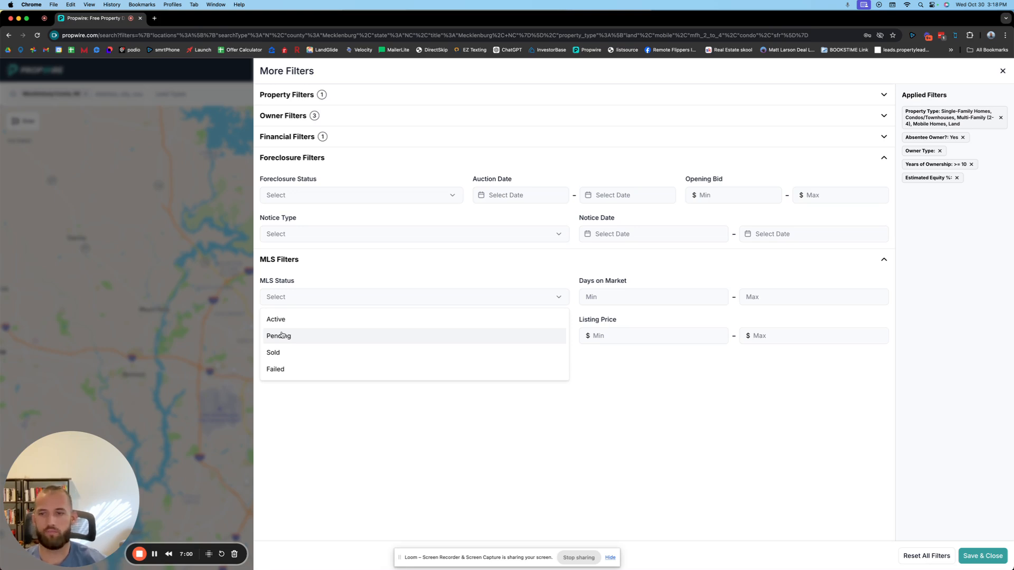
{"action": "left_click", "coordinate": [320, 251]}
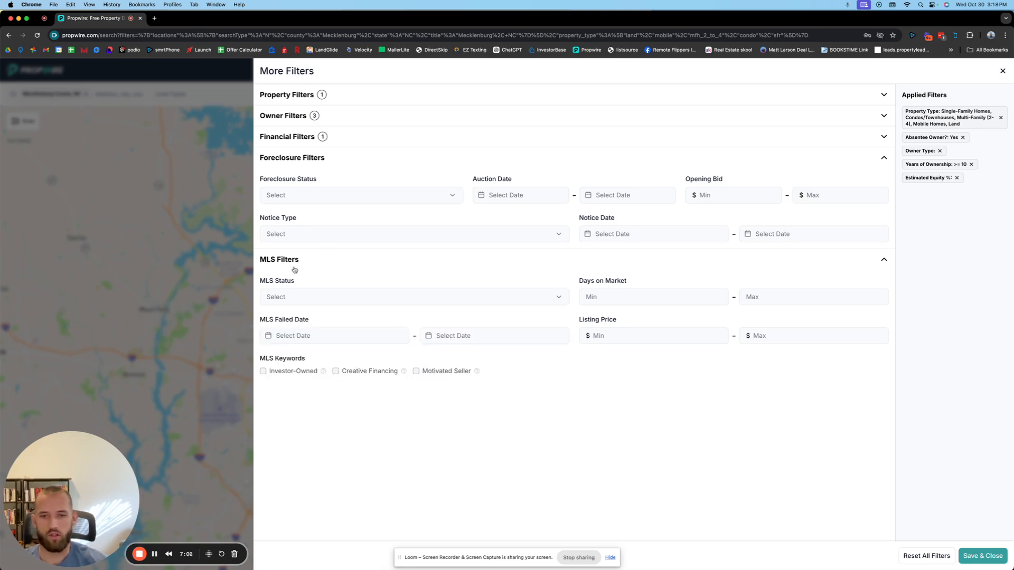
{"action": "left_click", "coordinate": [294, 266]}
{"action": "left_click", "coordinate": [293, 161]}
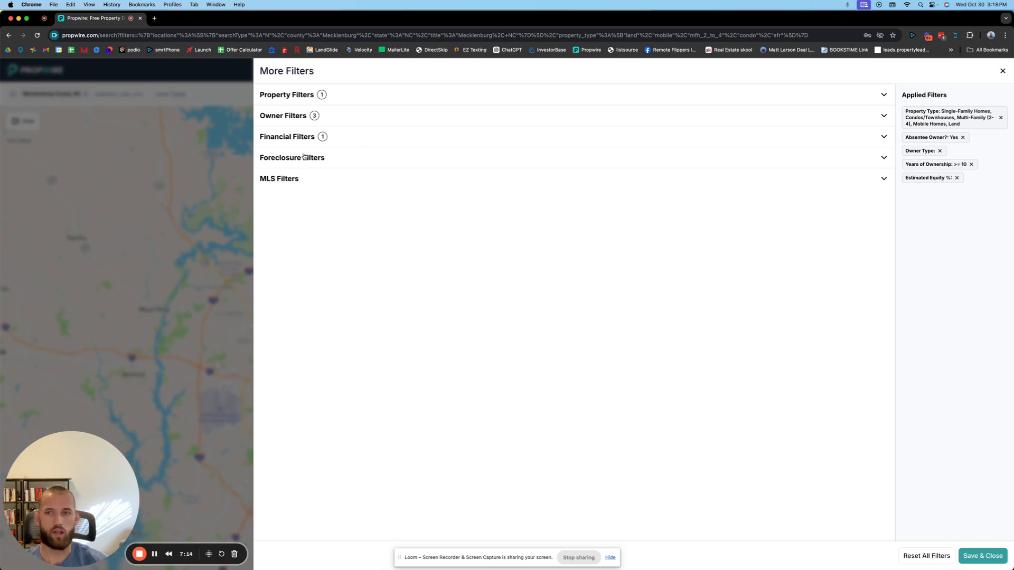
{"action": "left_click", "coordinate": [290, 138]}
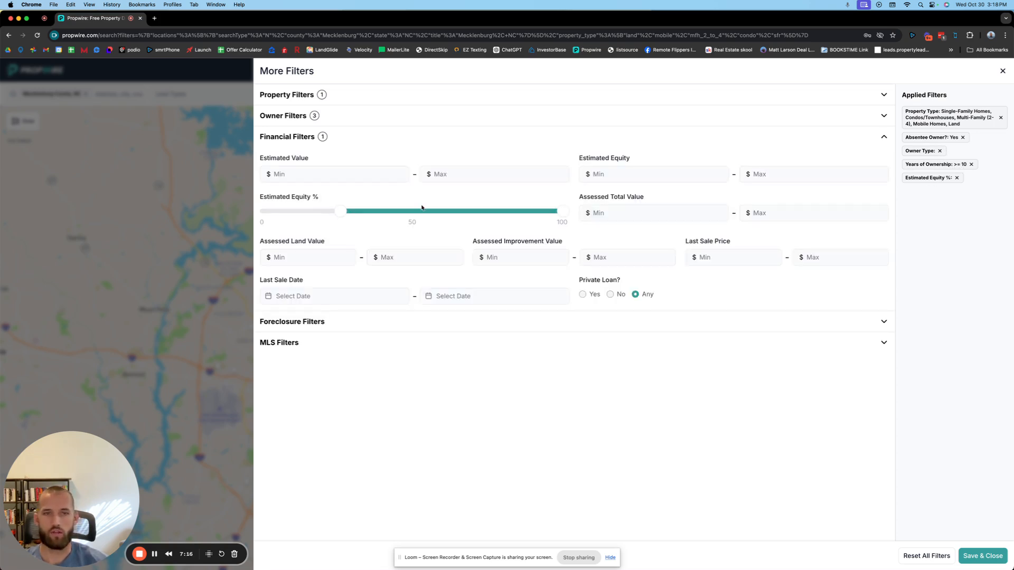
{"action": "left_click", "coordinate": [969, 556]}
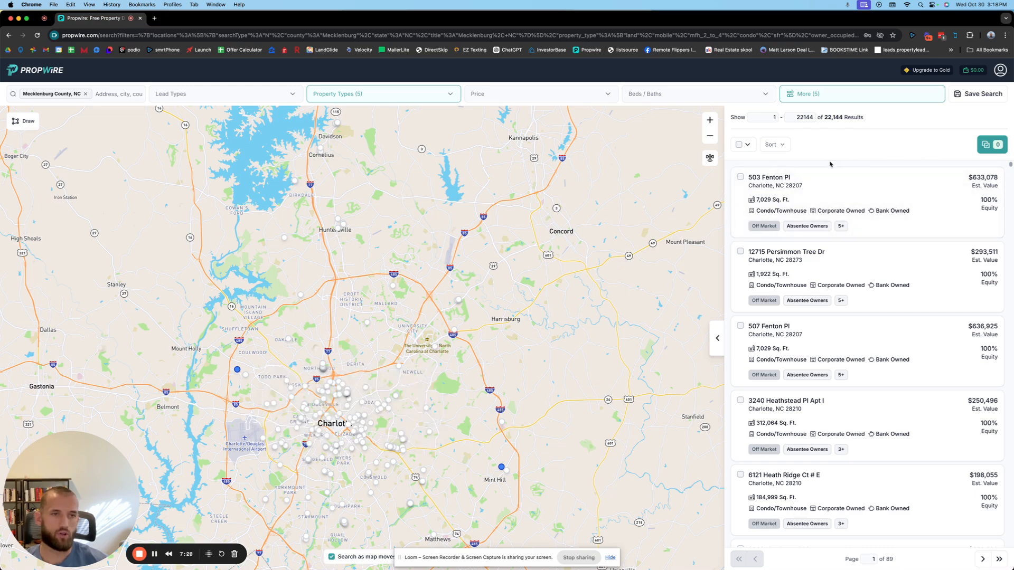
Step: Reopen the additional owner filters, set the minimum years of ownership to 15, and apply the change to the search
{"action": "left_click", "coordinate": [832, 99]}
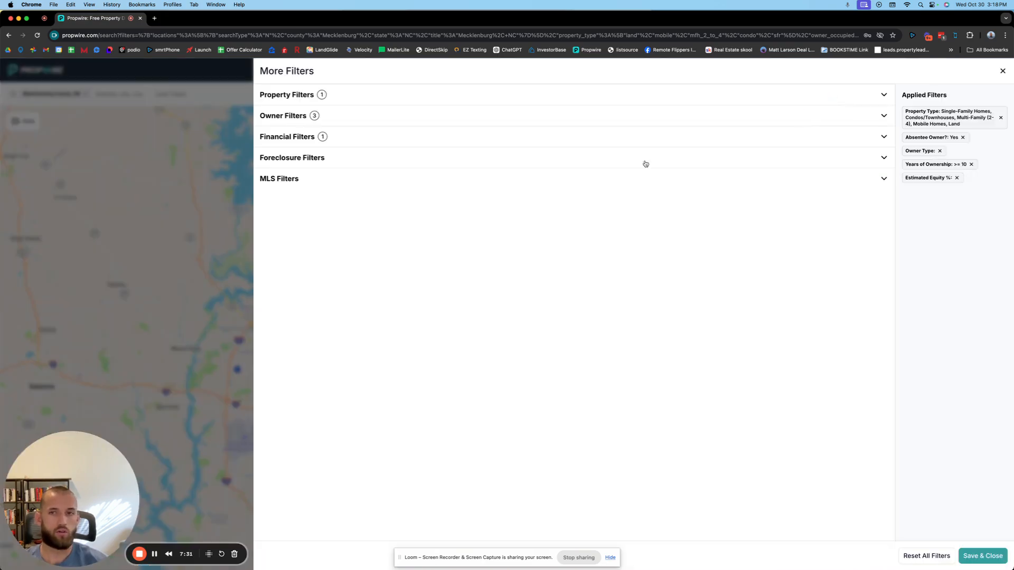
{"action": "left_click", "coordinate": [306, 117]}
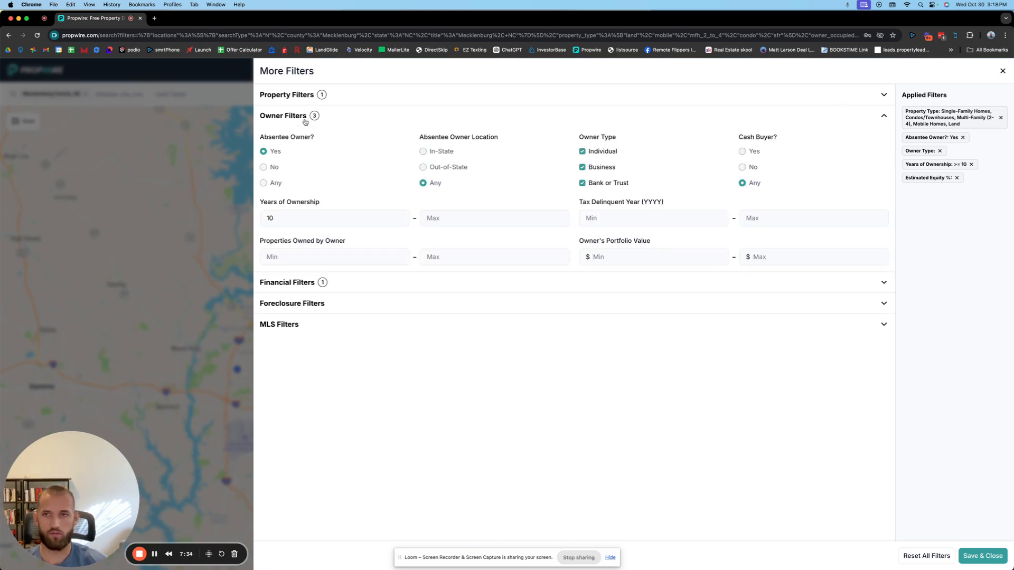
{"action": "left_click", "coordinate": [290, 216]}
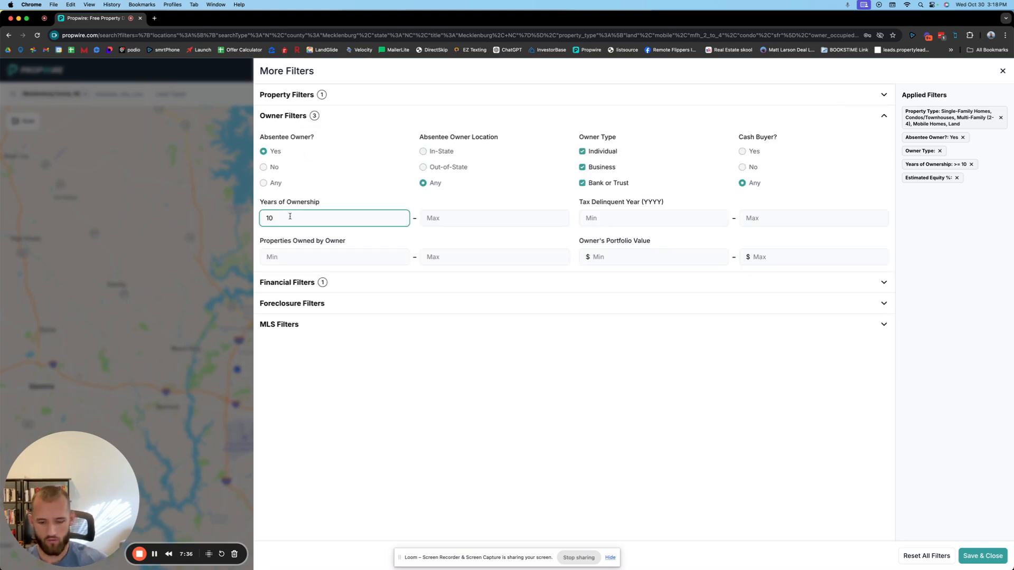
{"action": "type", "text": "0"}
{"action": "left_click", "coordinate": [983, 556]}
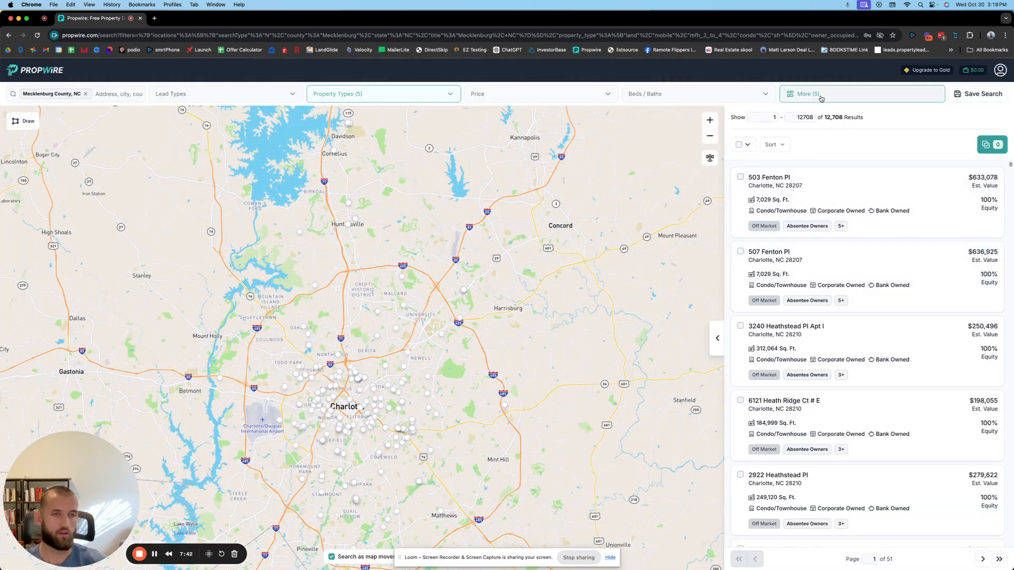
Step: Set the minimum years of ownership back to 10, raise the minimum estimated equity to 50%, and apply both filters
{"action": "left_click", "coordinate": [819, 95]}
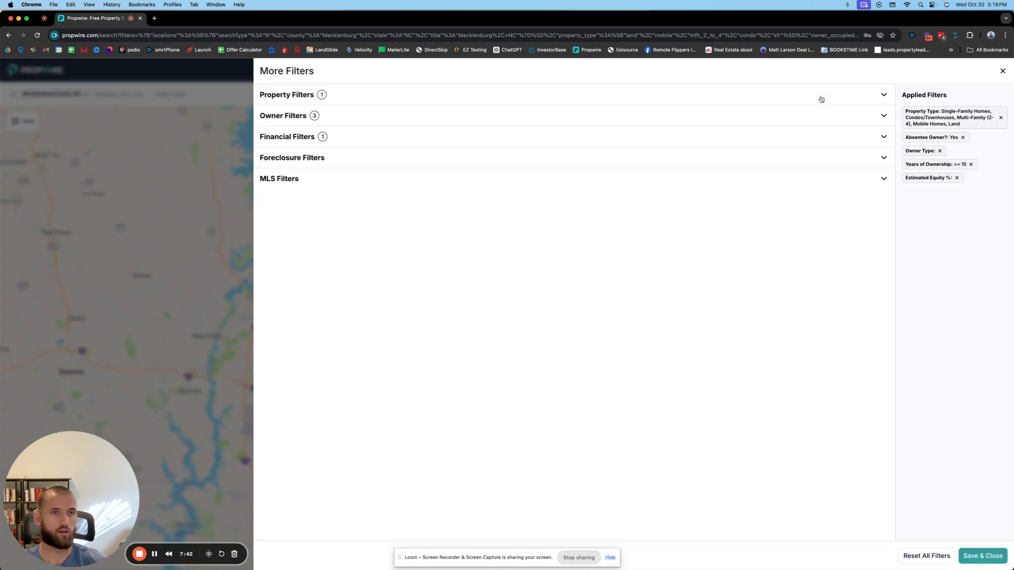
{"action": "left_click", "coordinate": [306, 117]}
{"action": "left_click", "coordinate": [278, 220]}
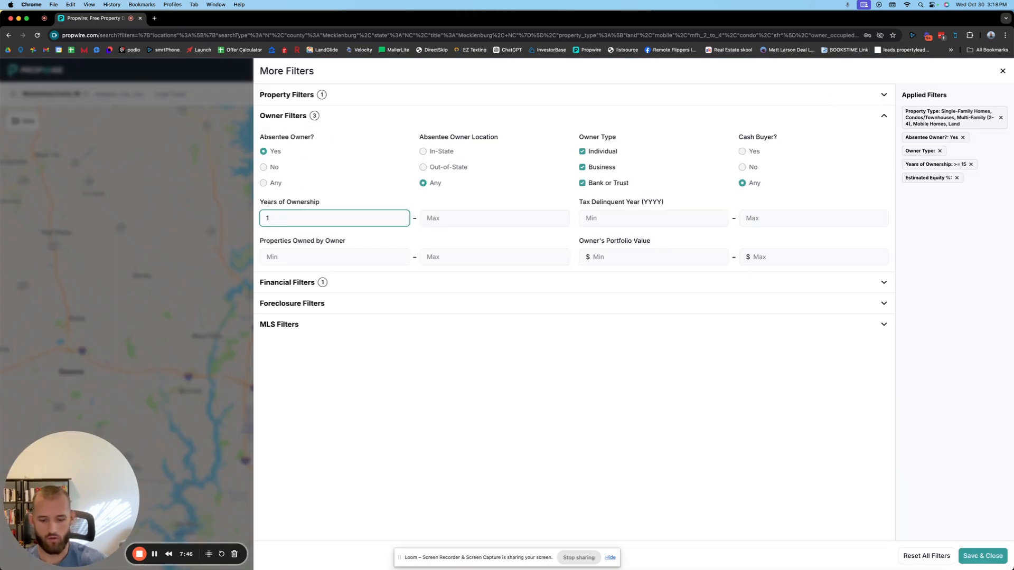
{"action": "left_click", "coordinate": [315, 285]}
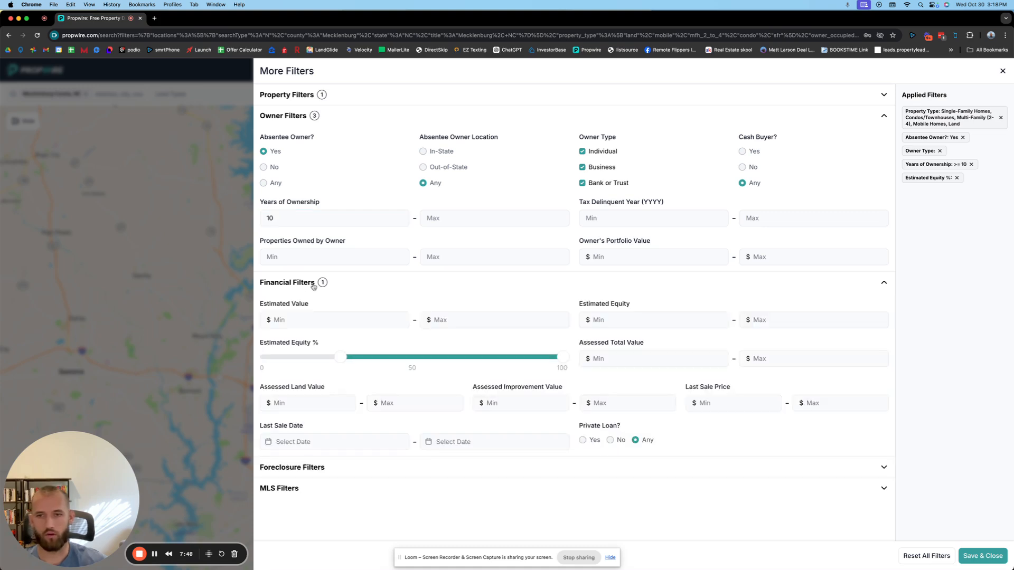
{"action": "left_click_drag", "start_coordinate": [340, 357], "coordinate": [415, 364]}
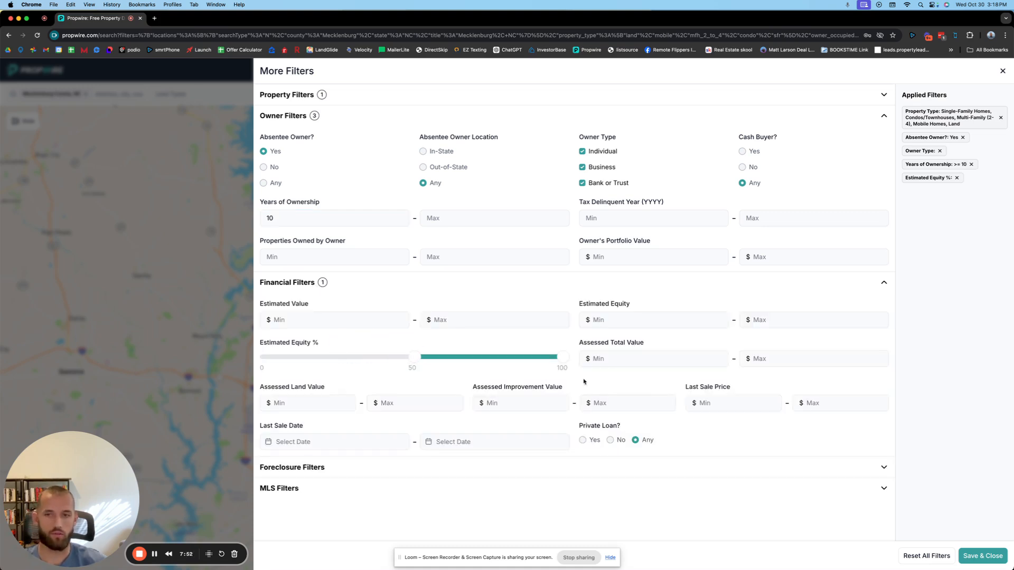
{"action": "left_click", "coordinate": [970, 550]}
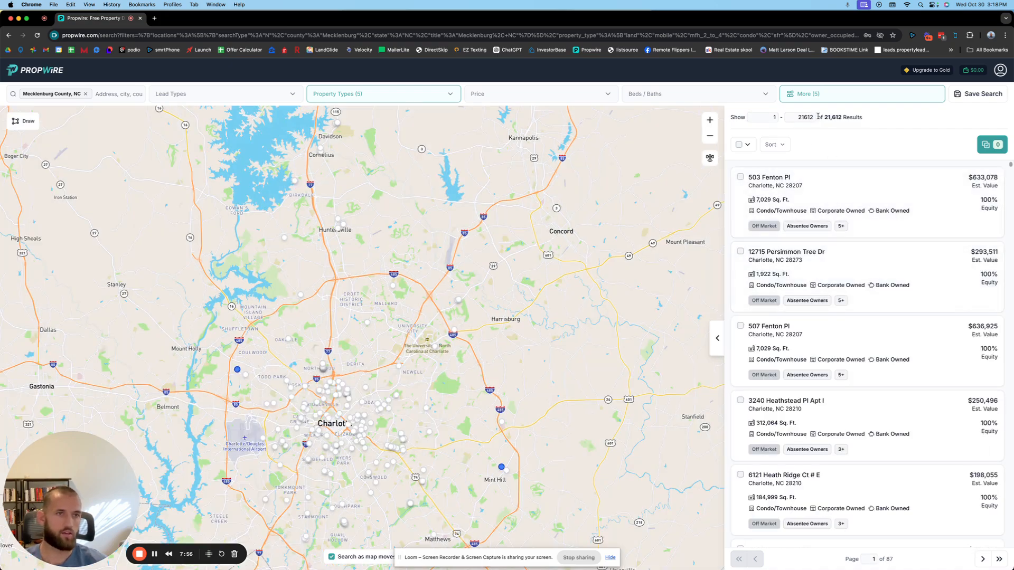
Step: With the 50% equity filter kept, raise the minimum years of ownership to 15 and update the search
{"action": "left_click", "coordinate": [825, 93]}
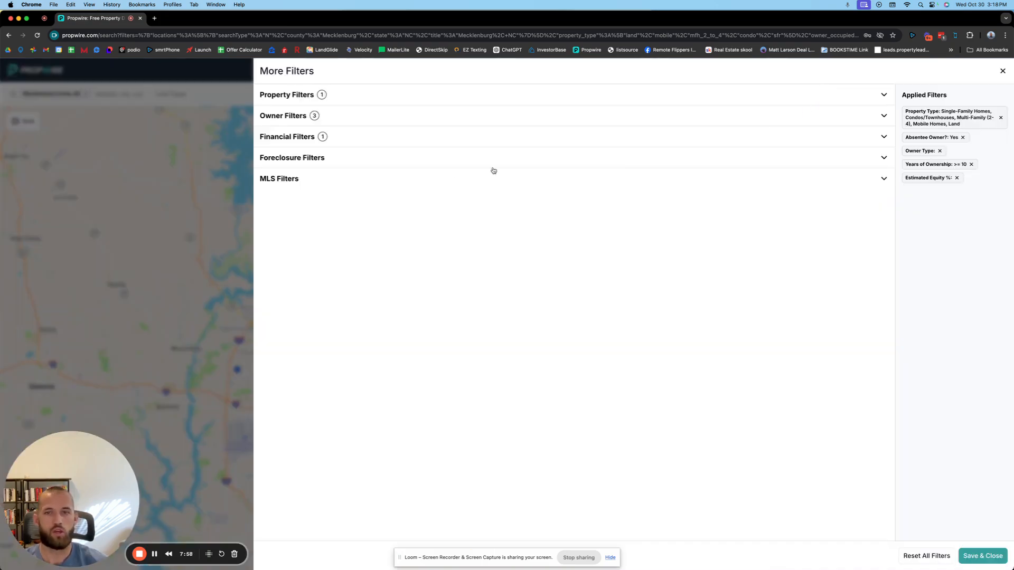
{"action": "left_click", "coordinate": [308, 116]}
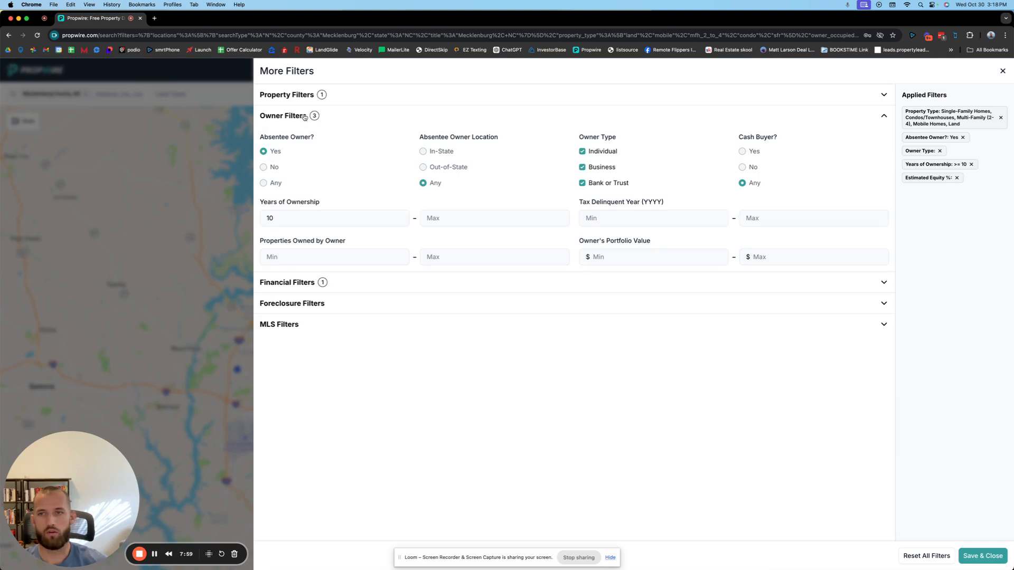
{"action": "left_click", "coordinate": [302, 217]}
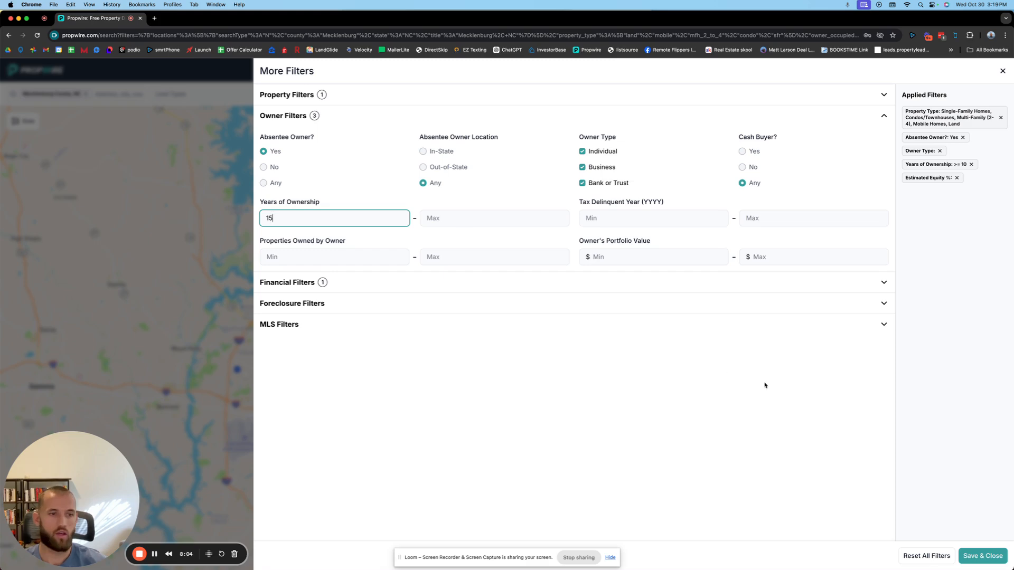
{"action": "type", "text": "5"}
{"action": "left_click", "coordinate": [981, 555]}
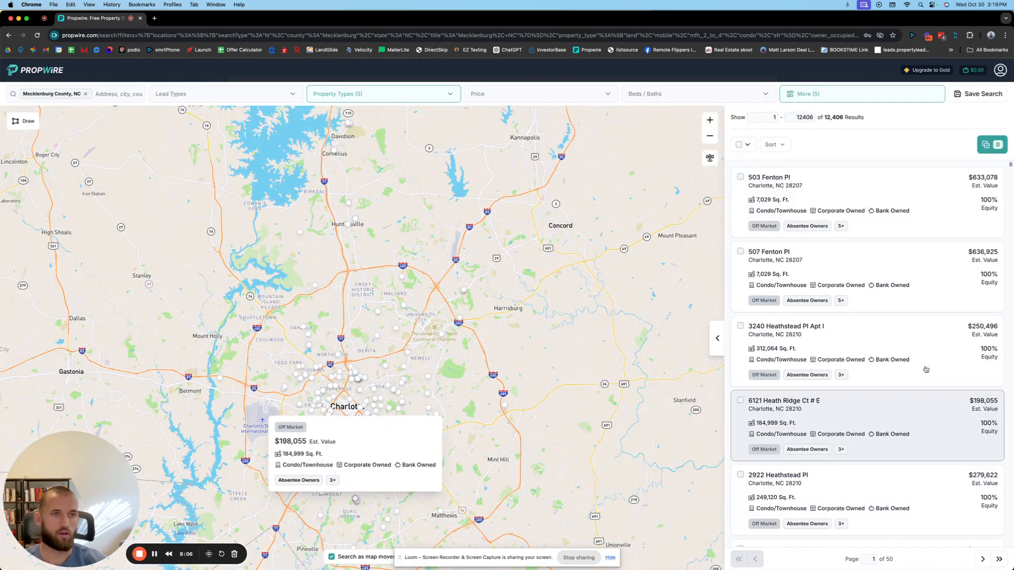
Step: Raise the minimum years of ownership to 17 in the owner filters and save the filters
{"action": "left_click", "coordinate": [844, 98]}
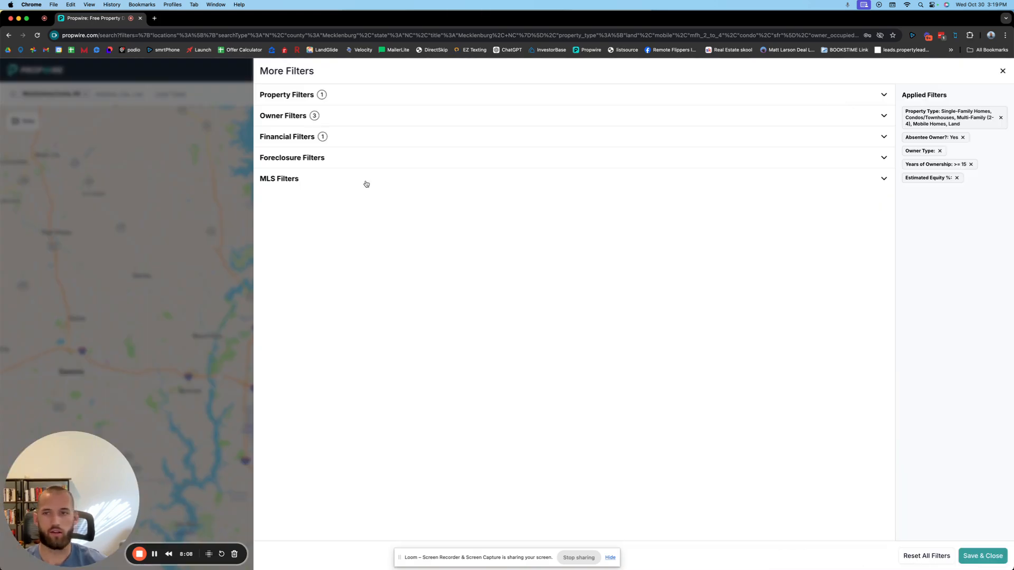
{"action": "left_click", "coordinate": [286, 115]}
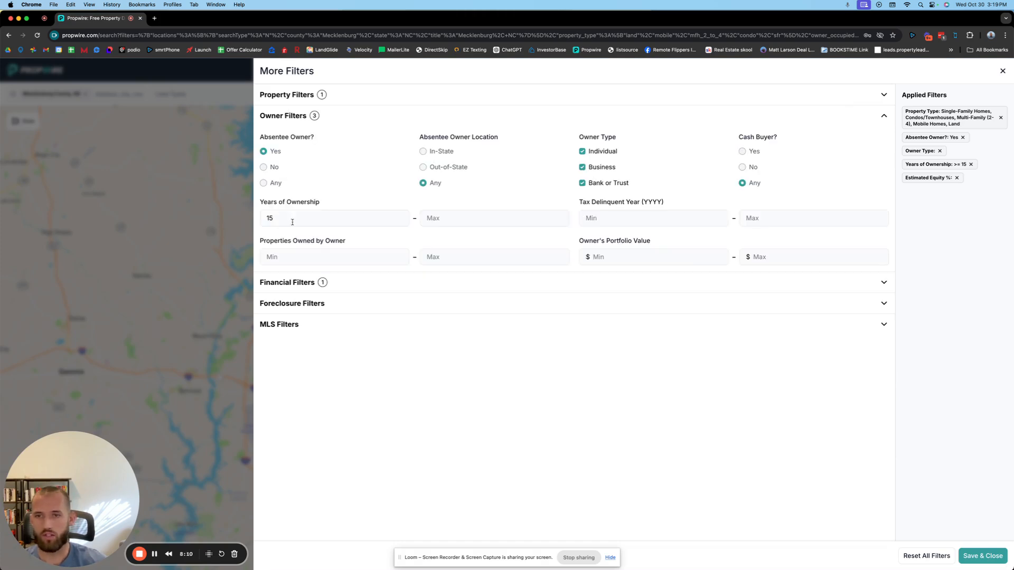
{"action": "left_click", "coordinate": [313, 222]}
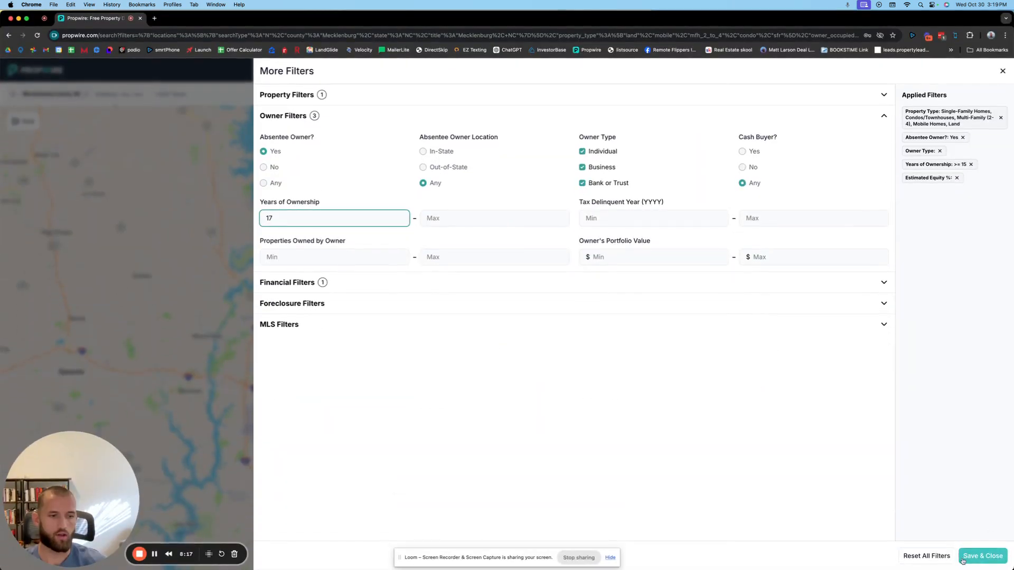
{"action": "left_click", "coordinate": [962, 557]}
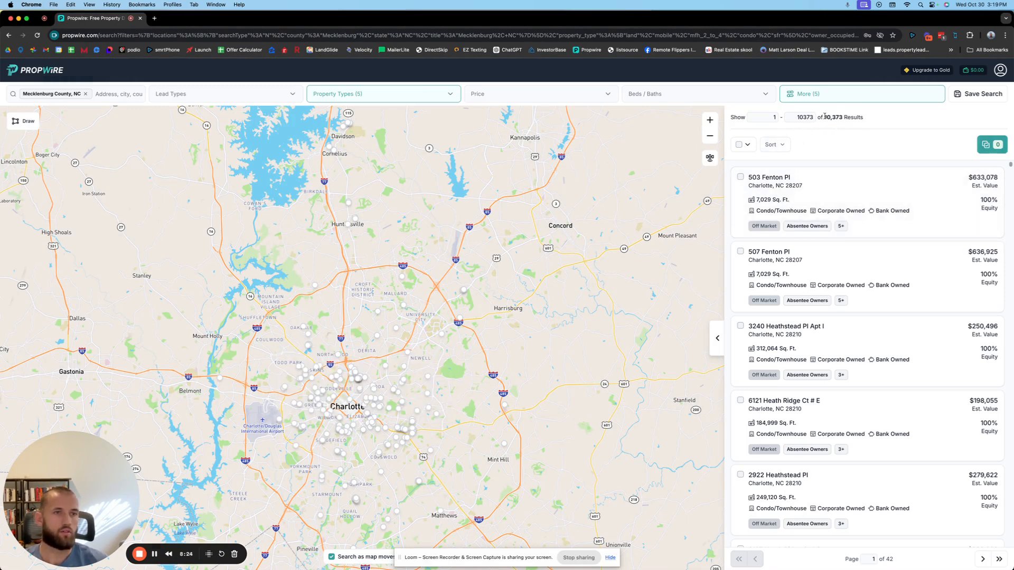
Step: Set the minimum years of ownership to 20 in the owner filters and apply it to the search
{"action": "left_click", "coordinate": [836, 103]}
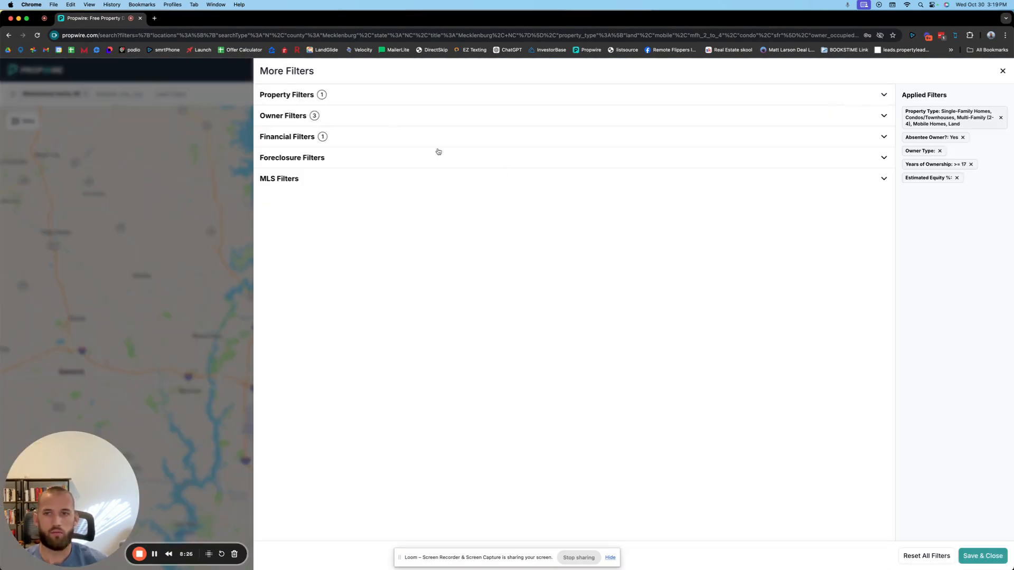
{"action": "left_click", "coordinate": [300, 122]}
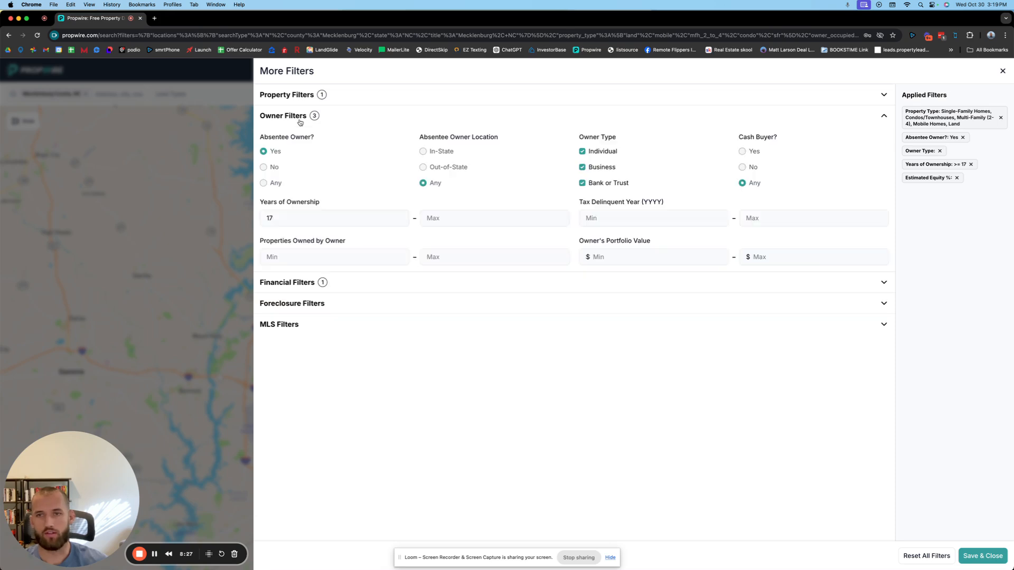
{"action": "left_click", "coordinate": [299, 221]}
{"action": "key", "text": "BackSpace"}
{"action": "key", "text": "BackSpace"}
{"action": "type", "text": "20"}
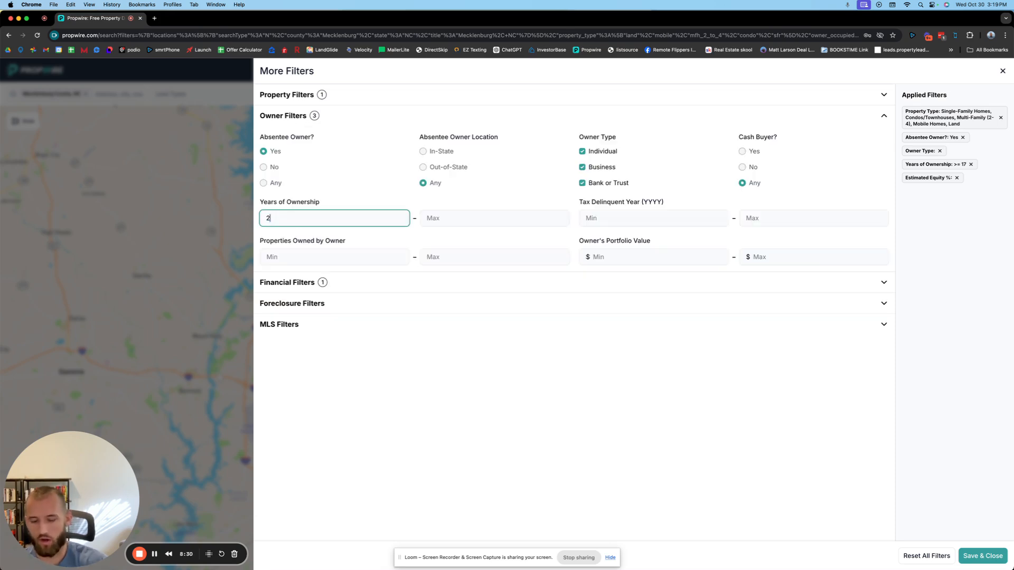
{"action": "left_click", "coordinate": [992, 554]}
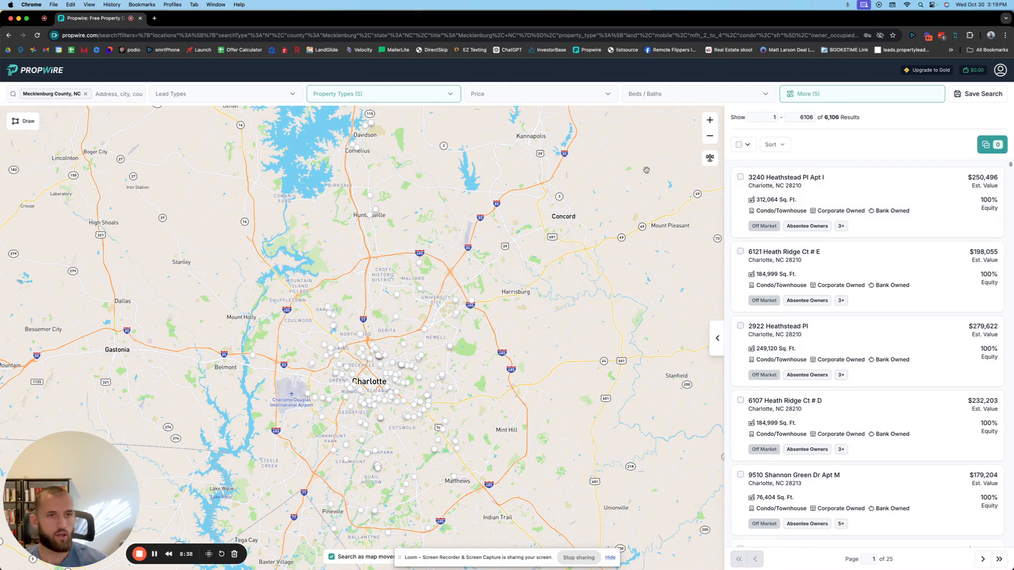
Step: Select all properties in the search results and open the list of selected properties
{"action": "left_click", "coordinate": [747, 146]}
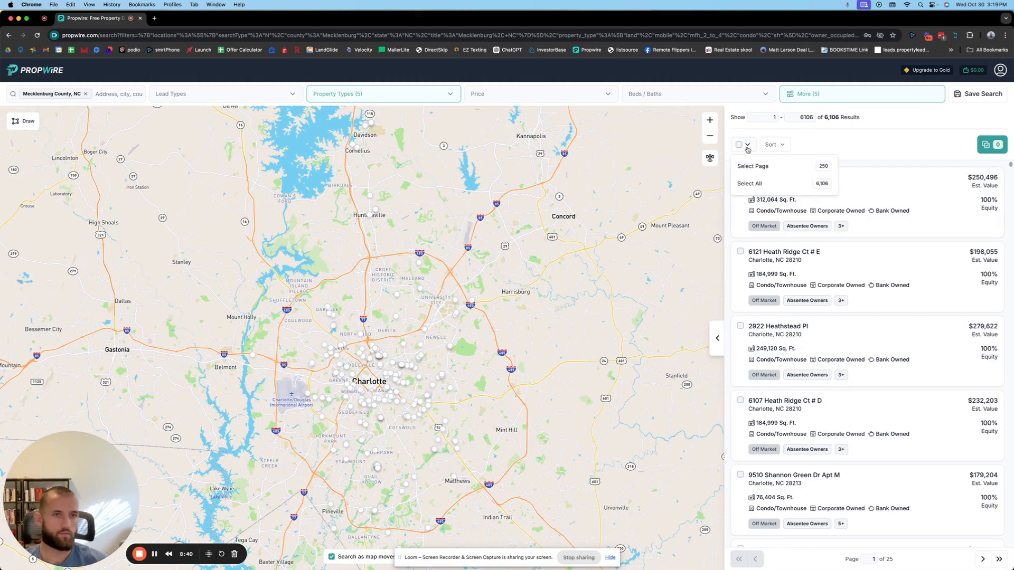
{"action": "left_click", "coordinate": [769, 189]}
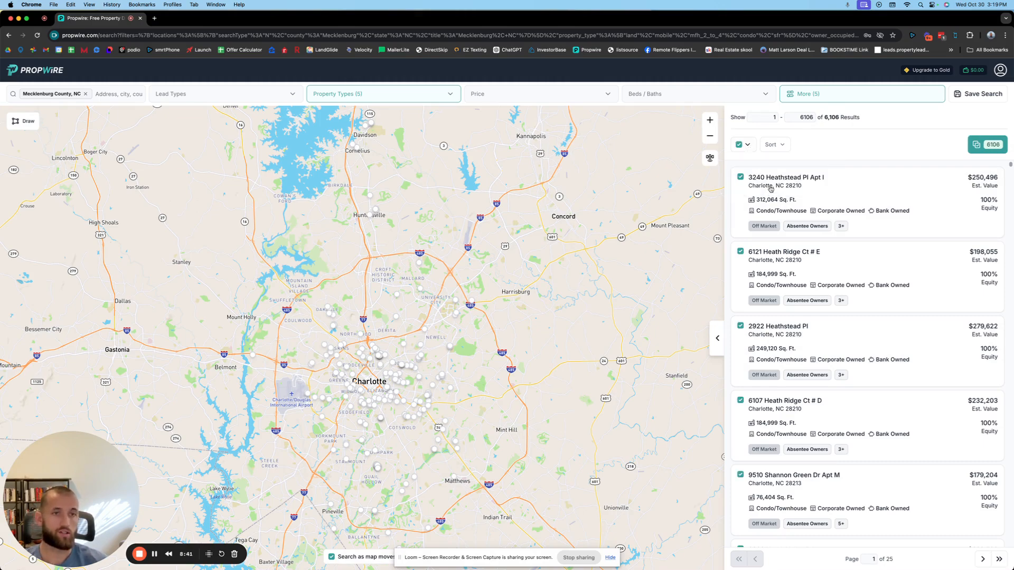
{"action": "left_click", "coordinate": [748, 146]}
{"action": "left_click", "coordinate": [929, 156]}
{"action": "left_click", "coordinate": [983, 149]}
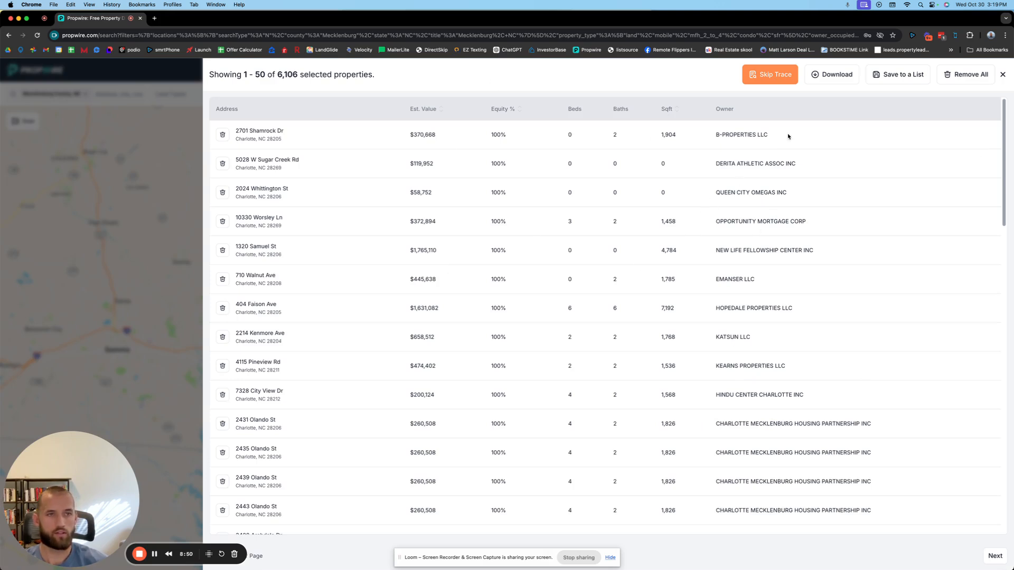
Step: Download the selected properties without a skip trace, including only the Property & Ownership Details
{"action": "left_click", "coordinate": [832, 79]}
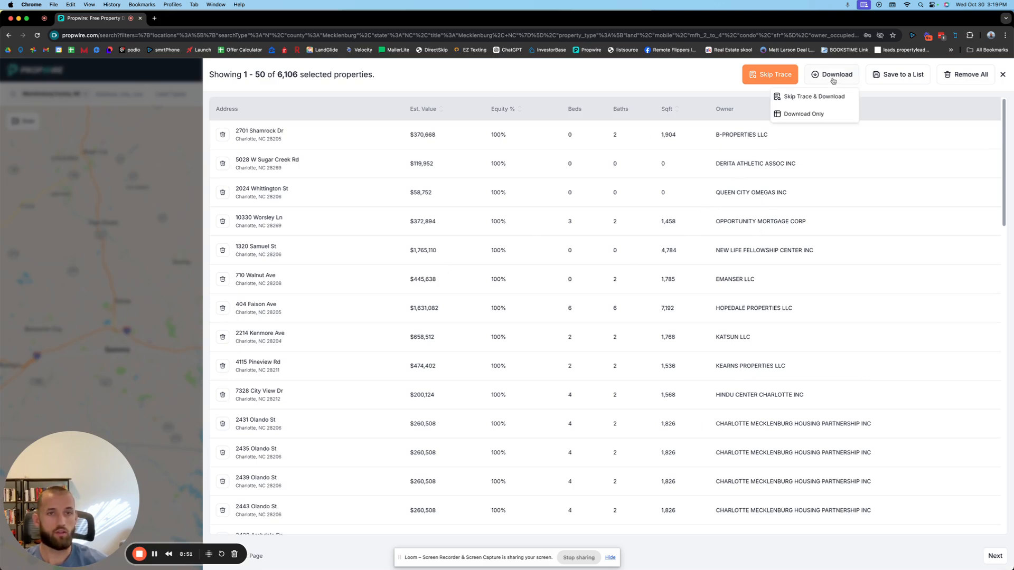
{"action": "left_click", "coordinate": [803, 113]}
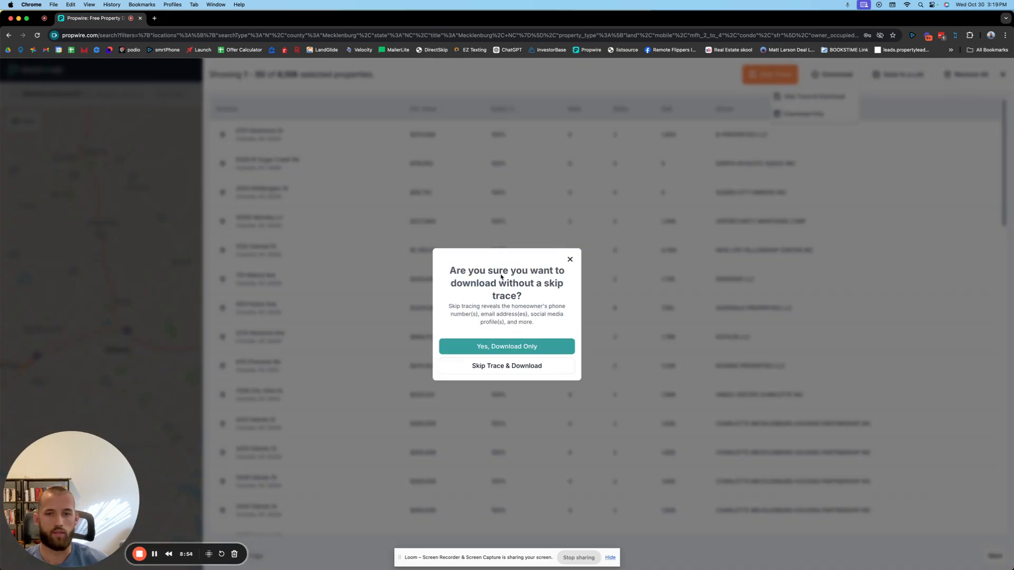
{"action": "left_click", "coordinate": [490, 346]}
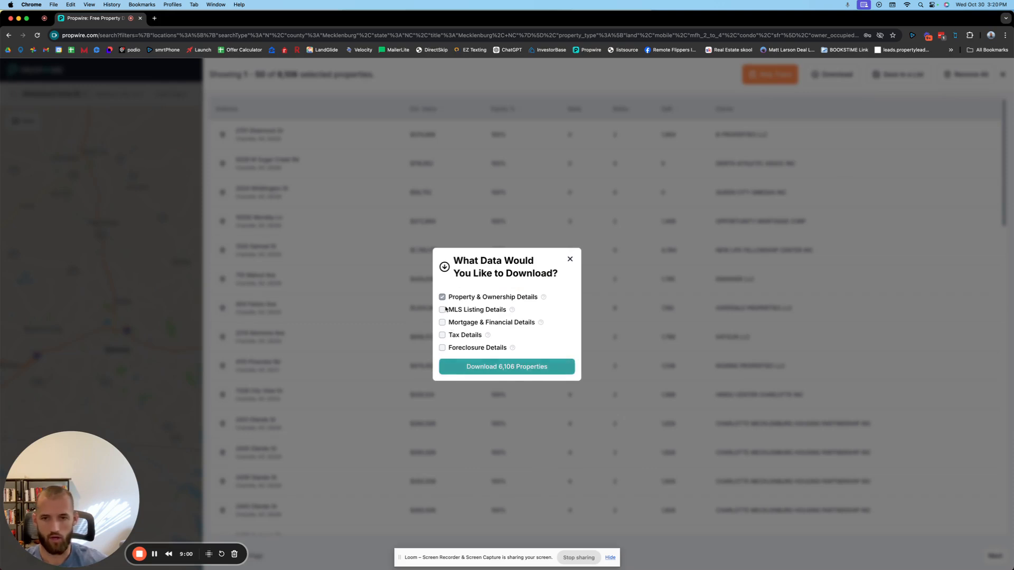
{"action": "left_click", "coordinate": [454, 365]}
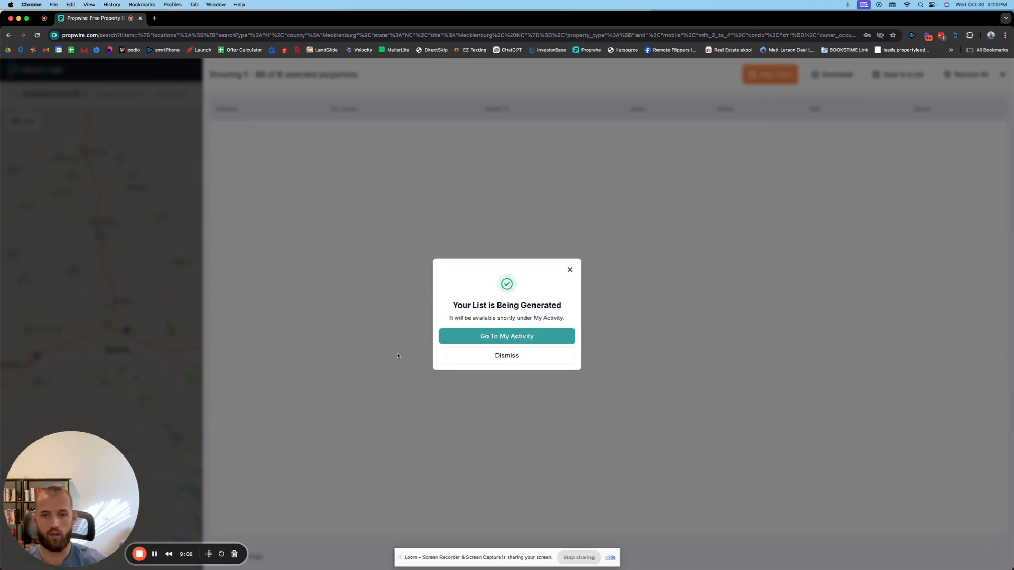
Step: Check the generated list in My Activity and return to the property search page
{"action": "left_click", "coordinate": [463, 334]}
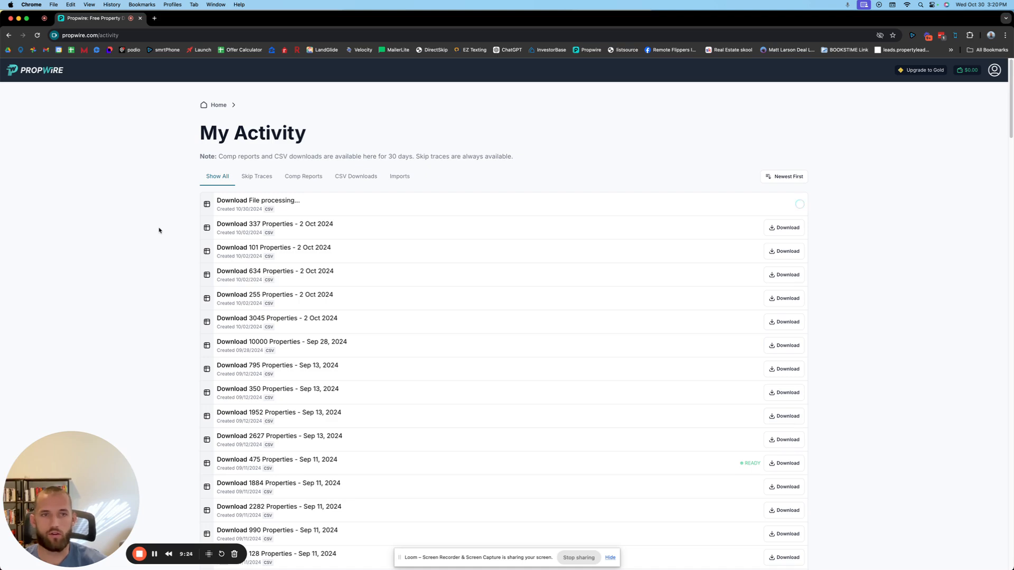
{"action": "left_click", "coordinate": [53, 72]}
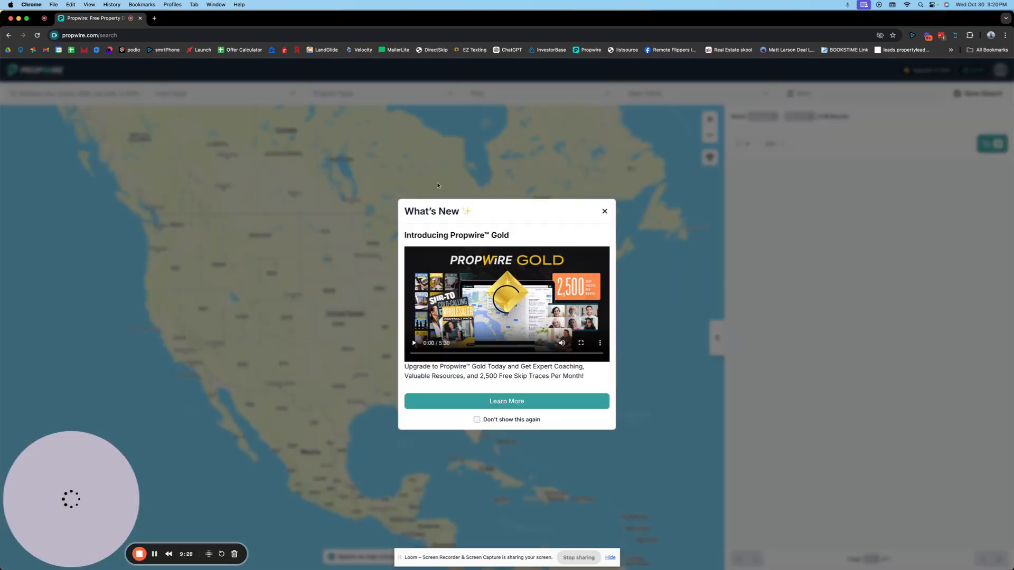
Step: Dismiss the What's New announcement and review the available Foreclosure Status options in the additional search filters
{"action": "left_click", "coordinate": [604, 211]}
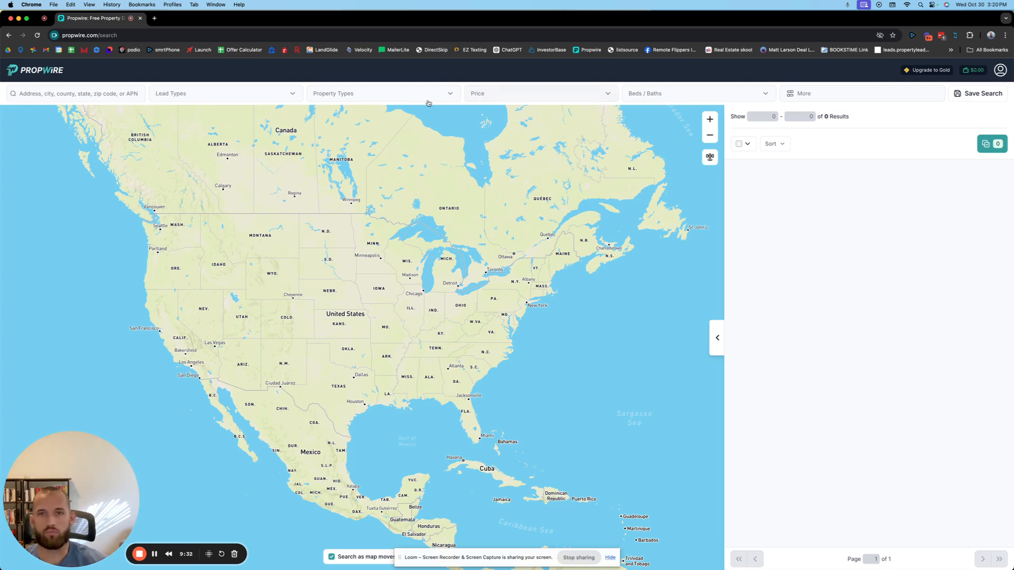
{"action": "left_click", "coordinate": [810, 97]}
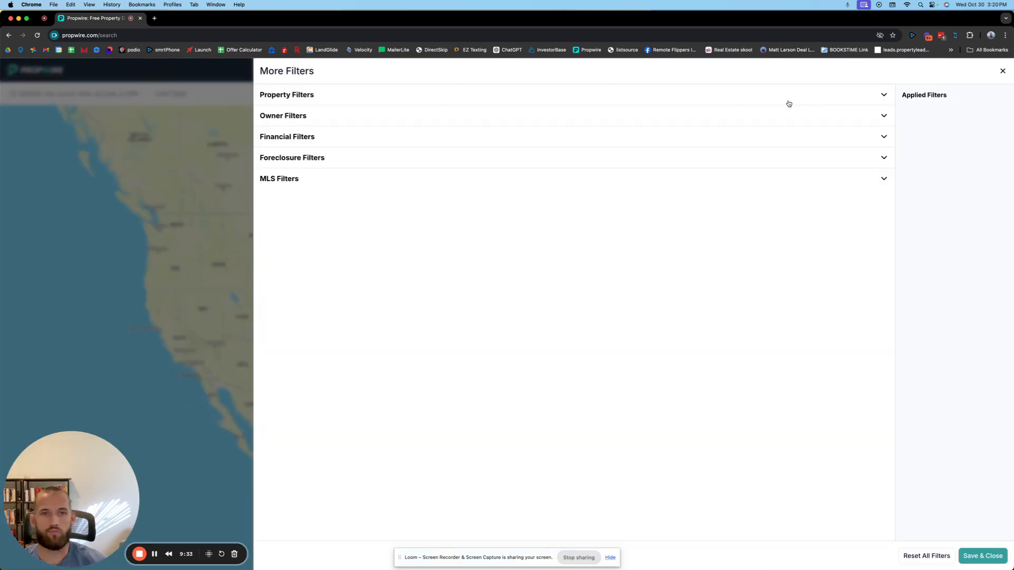
{"action": "left_click", "coordinate": [304, 161]}
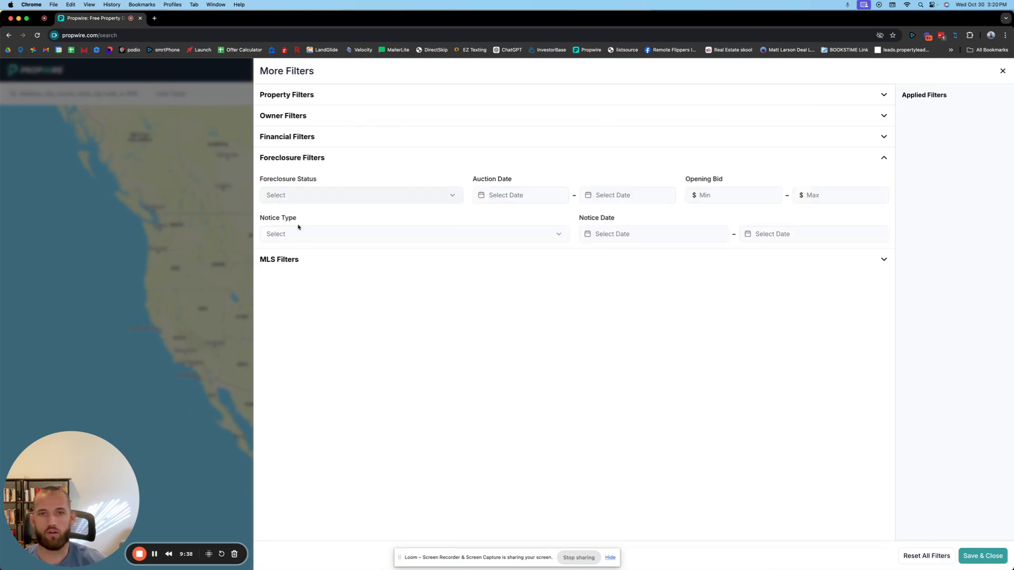
{"action": "left_click", "coordinate": [319, 202]}
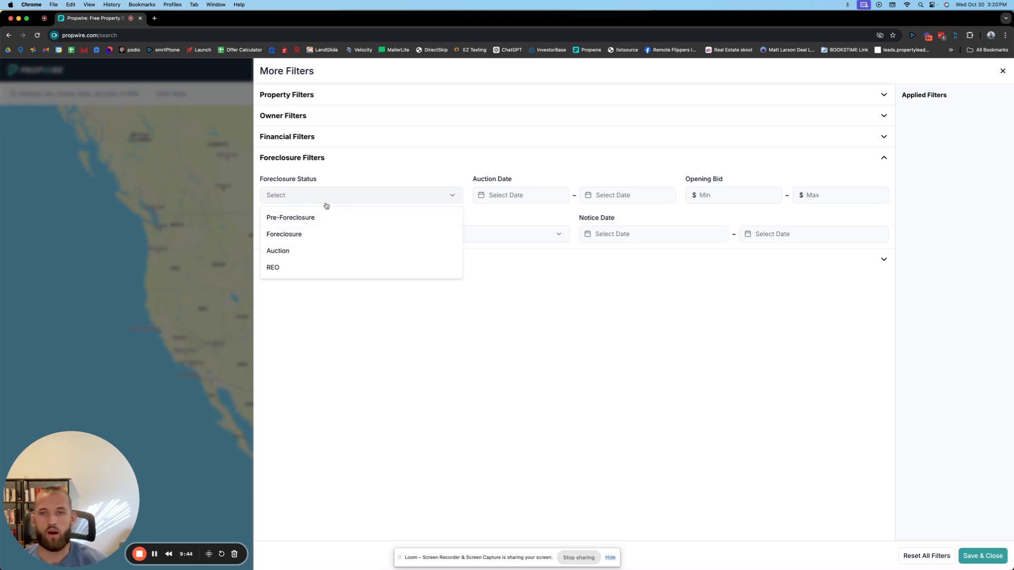
{"action": "left_click", "coordinate": [473, 219]}
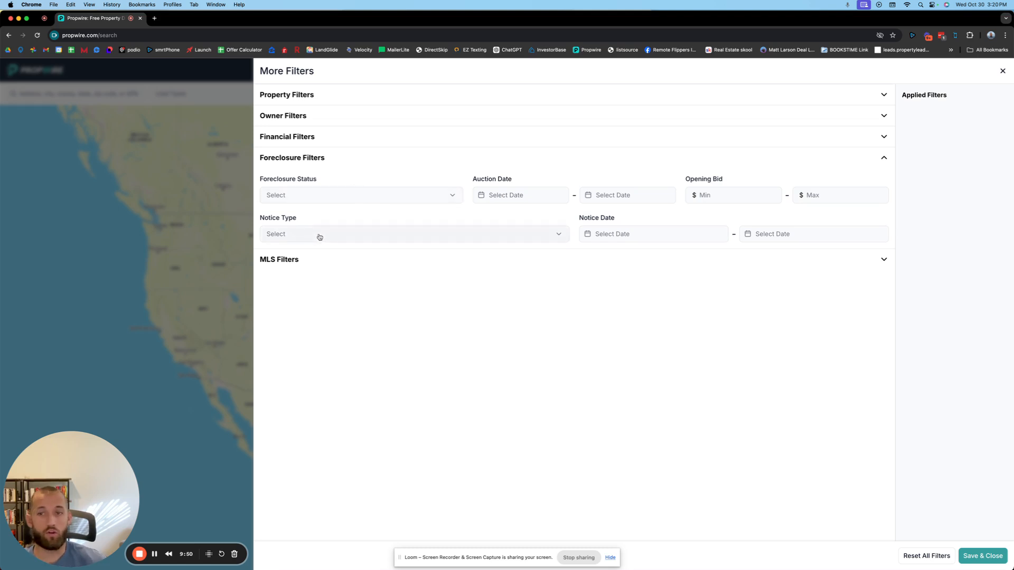
Step: Try Absentee Owner set to No while reviewing the financial, owner and property filters, and close the filters without saving
{"action": "left_click", "coordinate": [305, 139]}
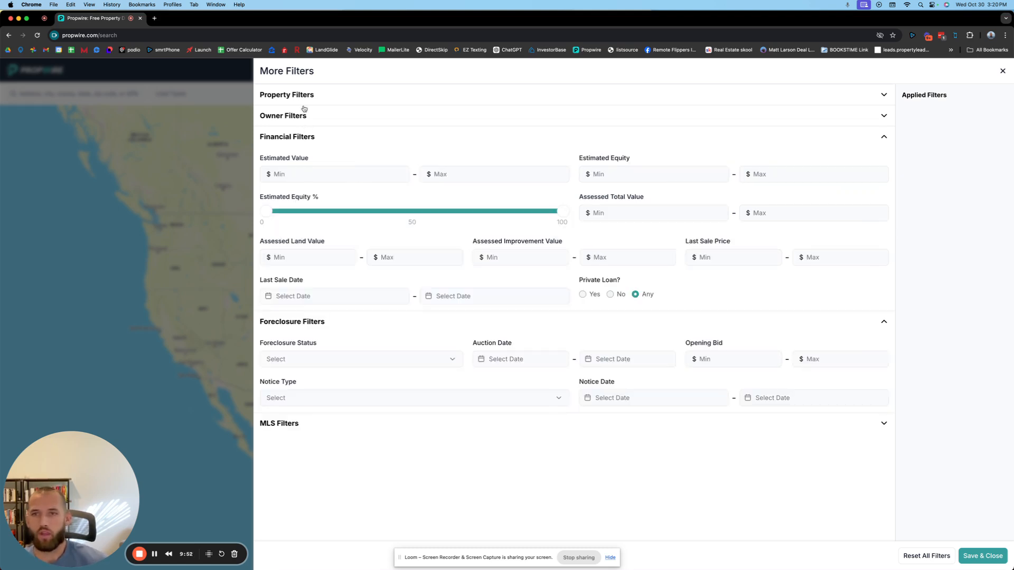
{"action": "left_click", "coordinate": [304, 109]}
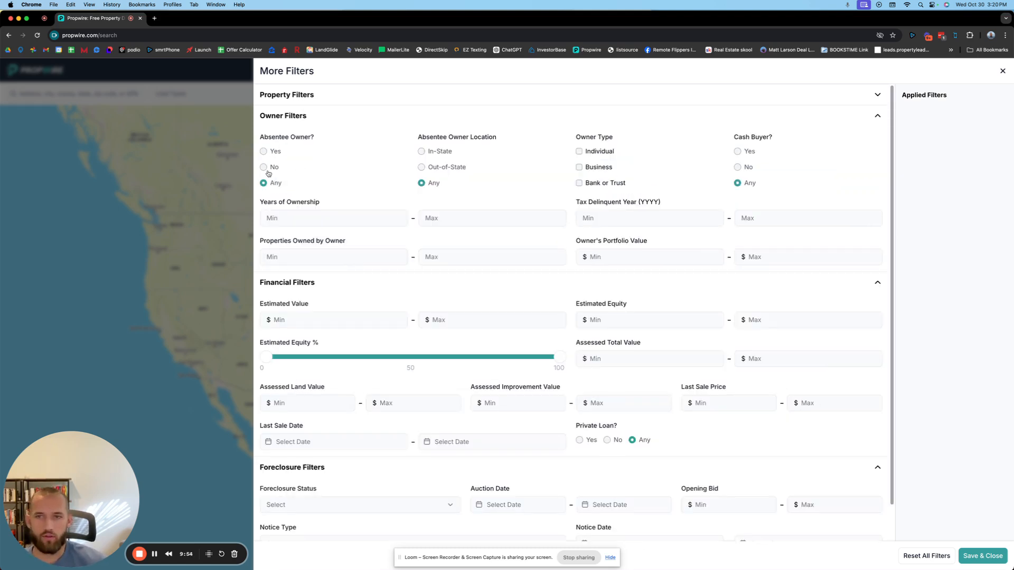
{"action": "left_click", "coordinate": [264, 167]}
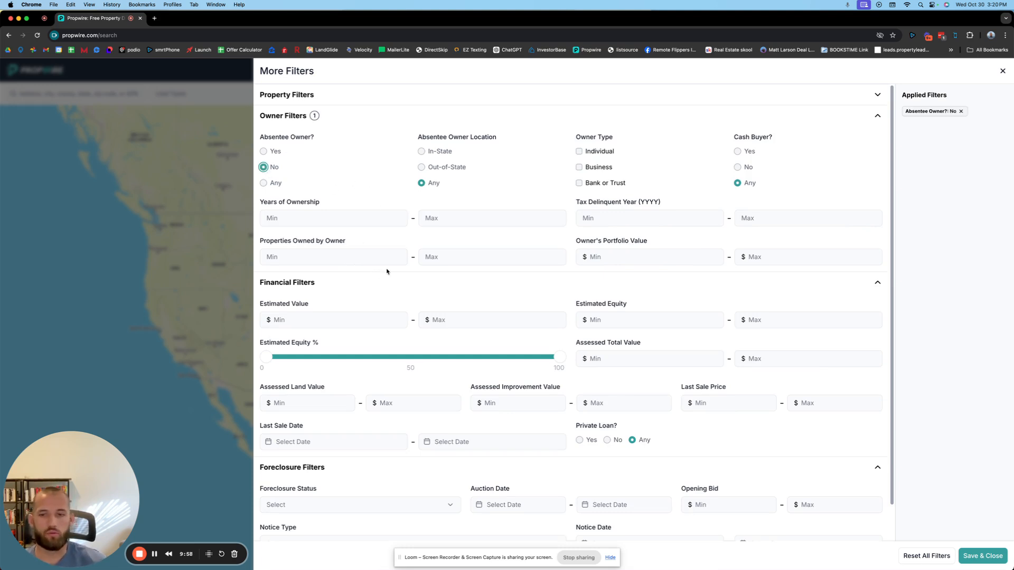
{"action": "left_click", "coordinate": [299, 95]}
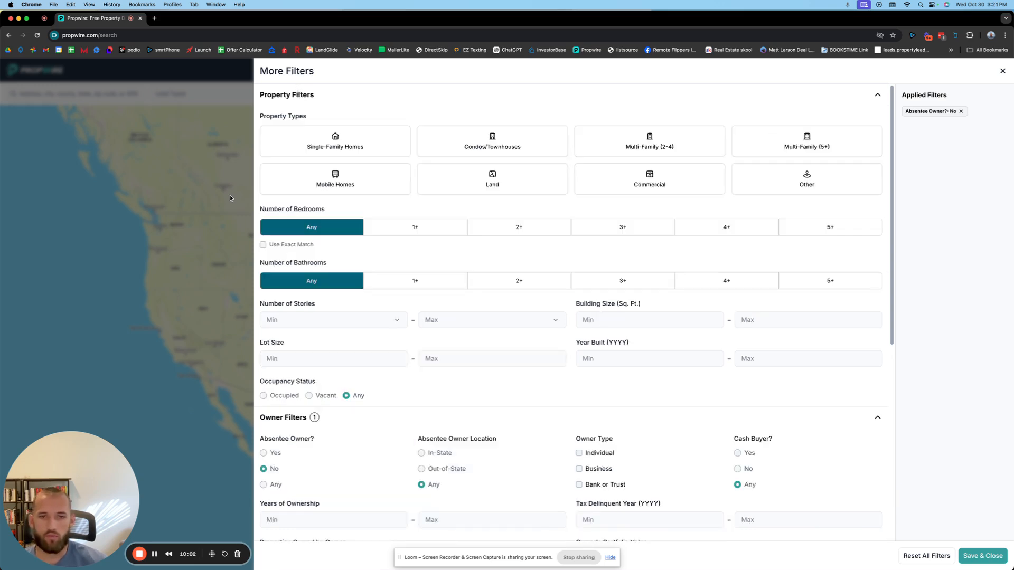
{"action": "left_click", "coordinate": [1002, 71]}
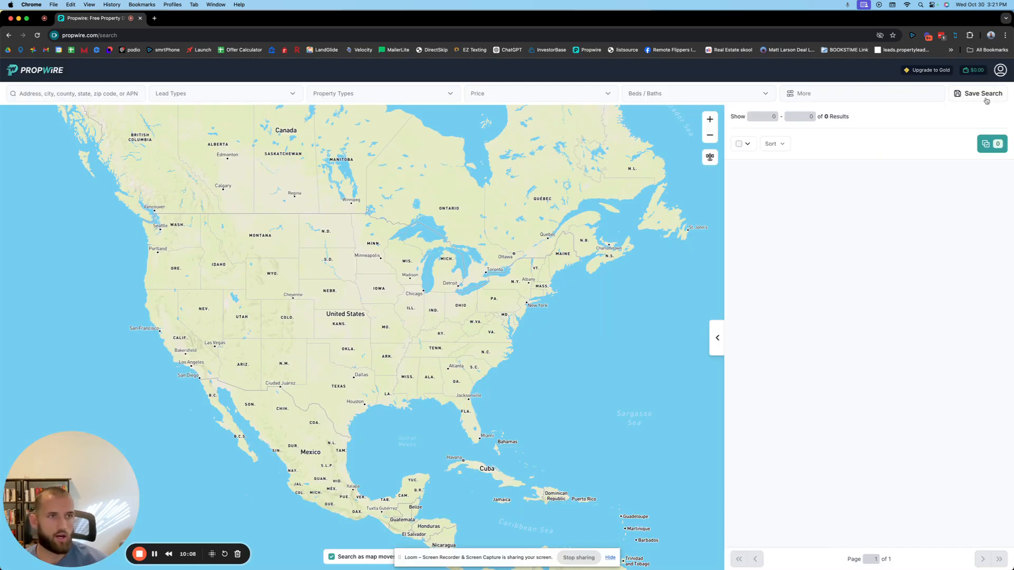
Step: Open the account's activity list and highlight the title of the property download from Oct 30, 2024
{"action": "left_click", "coordinate": [1001, 72]}
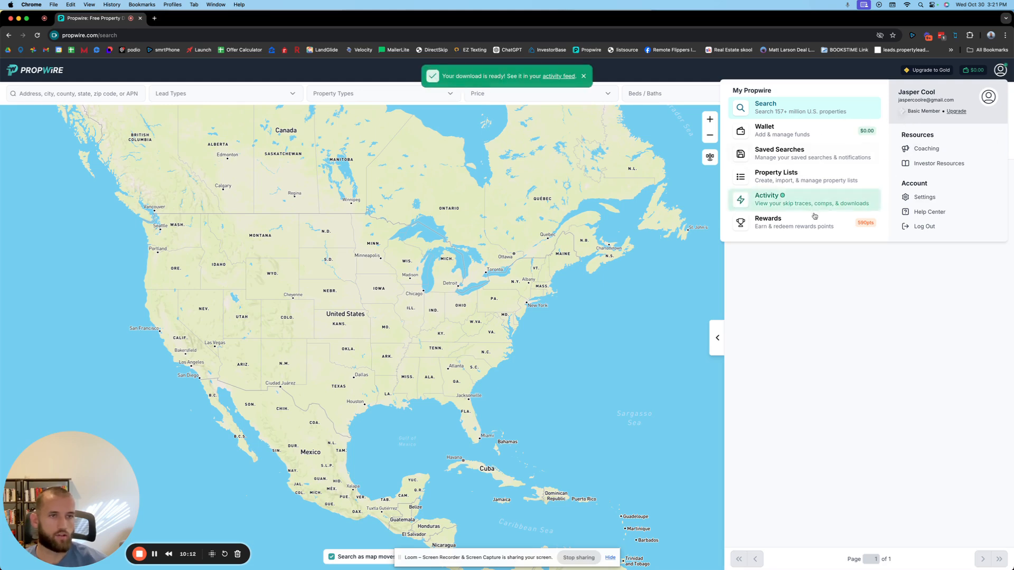
{"action": "left_click", "coordinate": [778, 205]}
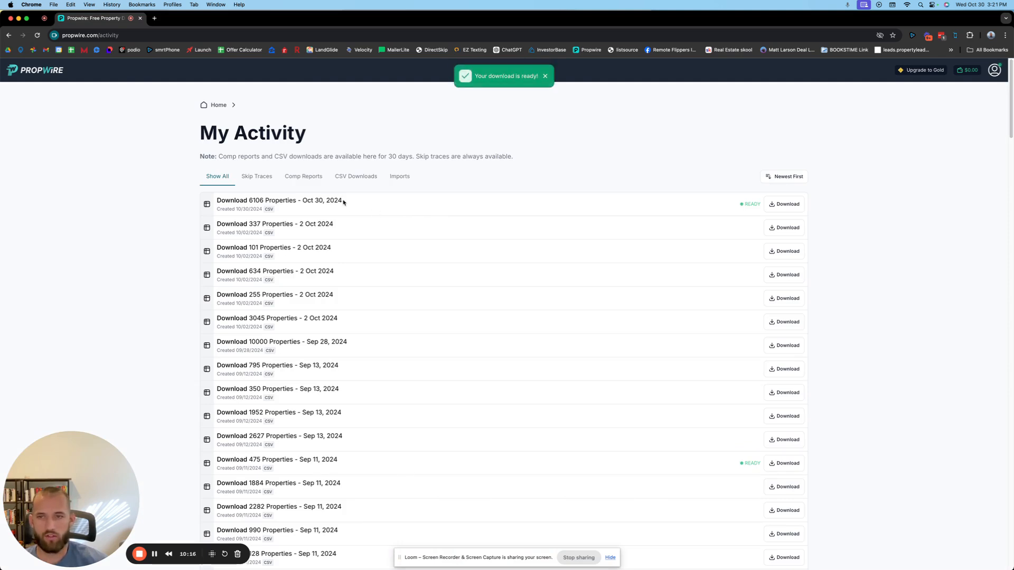
{"action": "left_click_drag", "start_coordinate": [344, 201], "coordinate": [214, 203]}
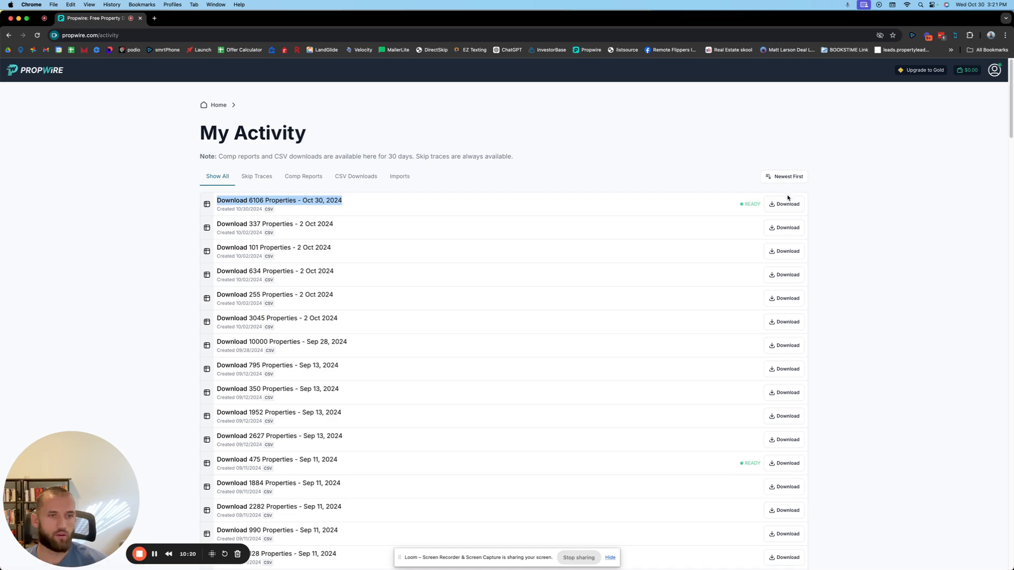
Step: Switch to DirectSkip and open a new file upload order from the list of submitted files
{"action": "left_click", "coordinate": [432, 50]}
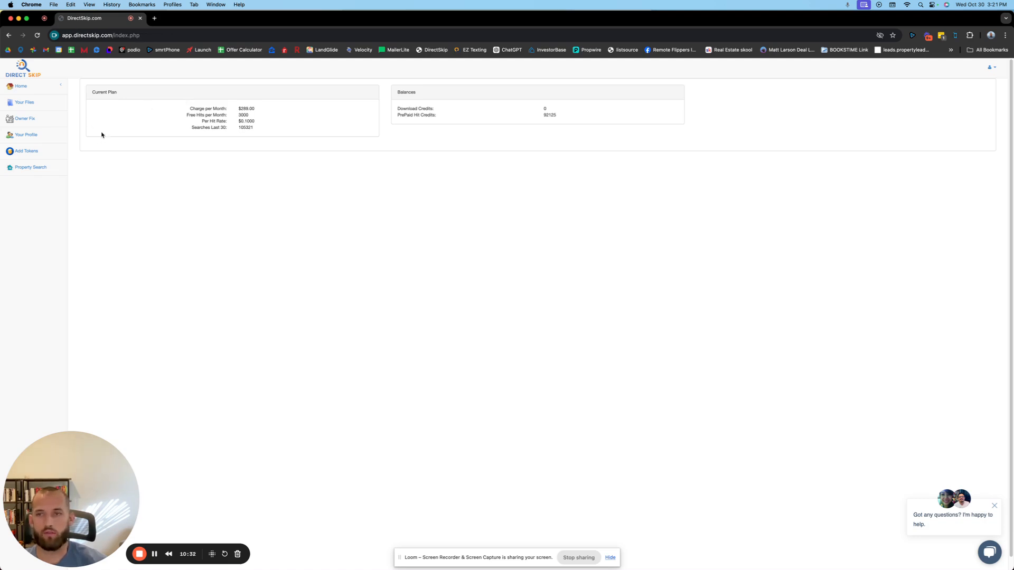
{"action": "left_click", "coordinate": [33, 104]}
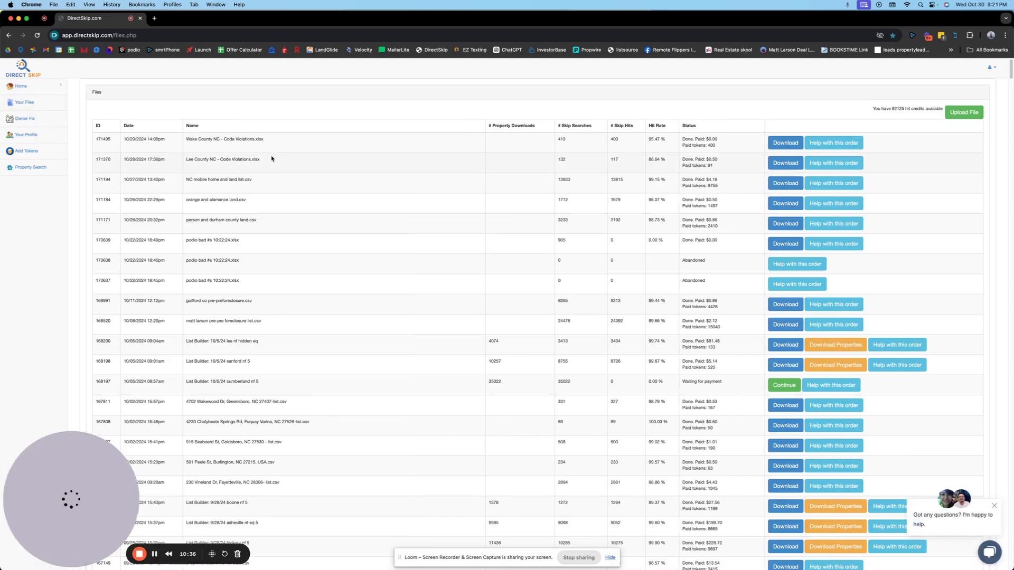
{"action": "left_click", "coordinate": [970, 111]}
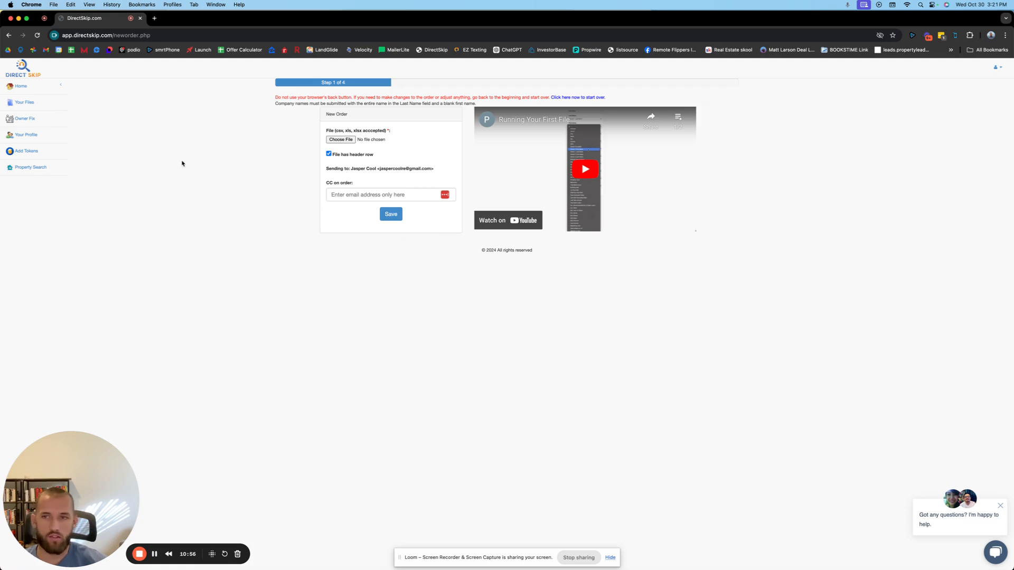
Step: Examine the pre-paid skip trace token packages and the hit rate of the Guilford County pre-foreclosure file in the files list
{"action": "left_click", "coordinate": [26, 151]}
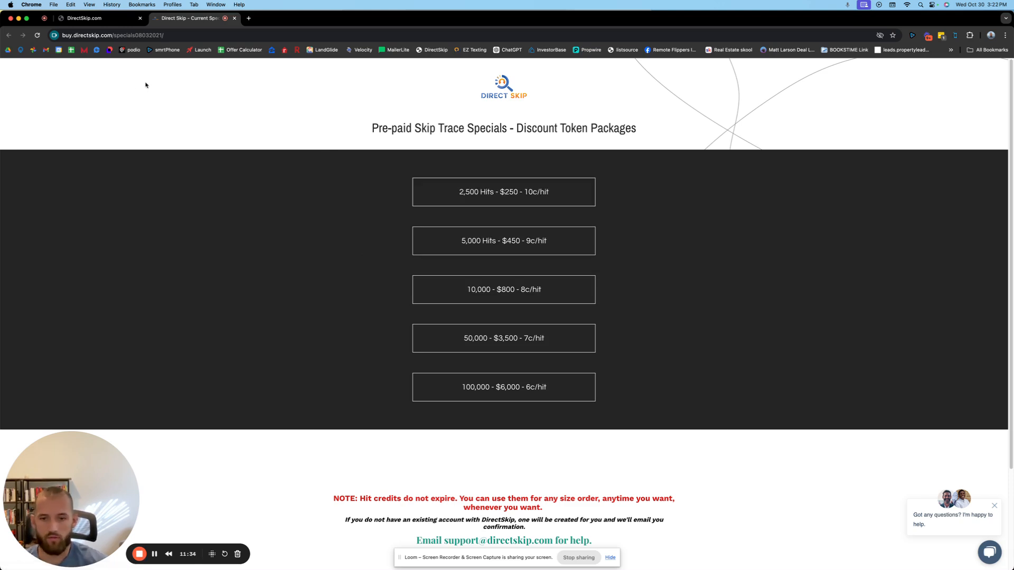
{"action": "left_click", "coordinate": [100, 20]}
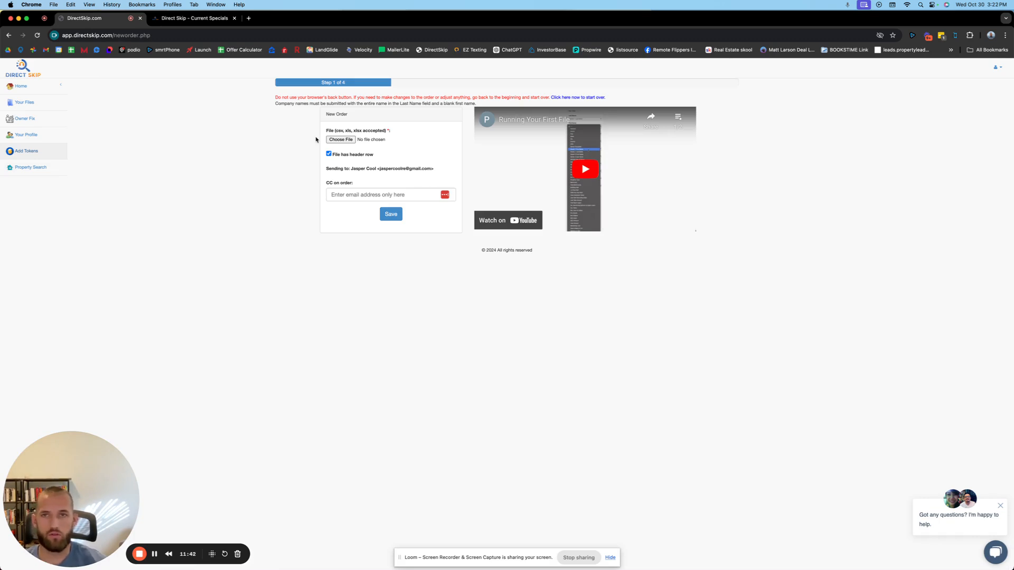
{"action": "left_click", "coordinate": [24, 102]}
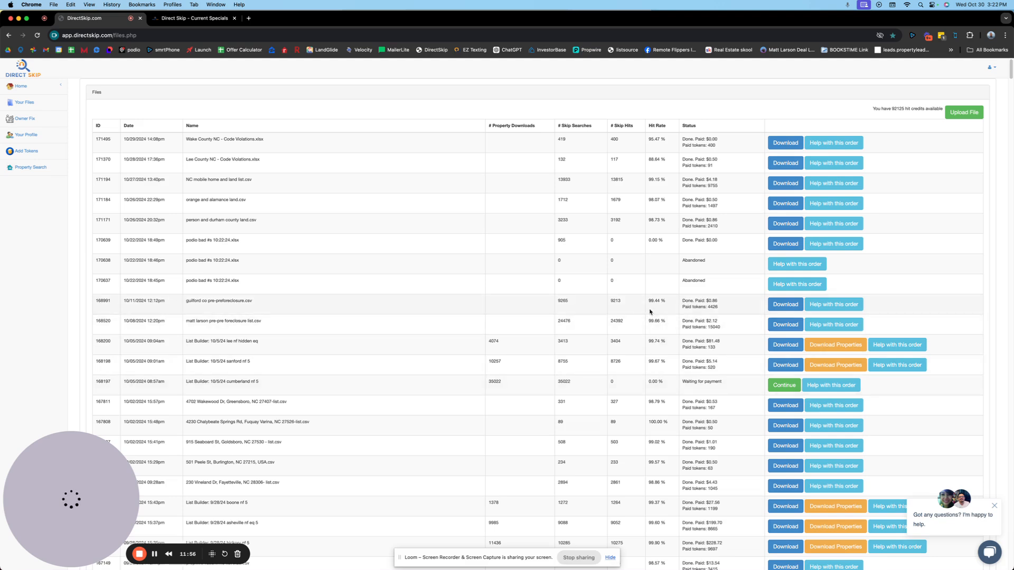
{"action": "left_click_drag", "start_coordinate": [648, 303], "coordinate": [666, 303]}
{"action": "left_click", "coordinate": [204, 19]}
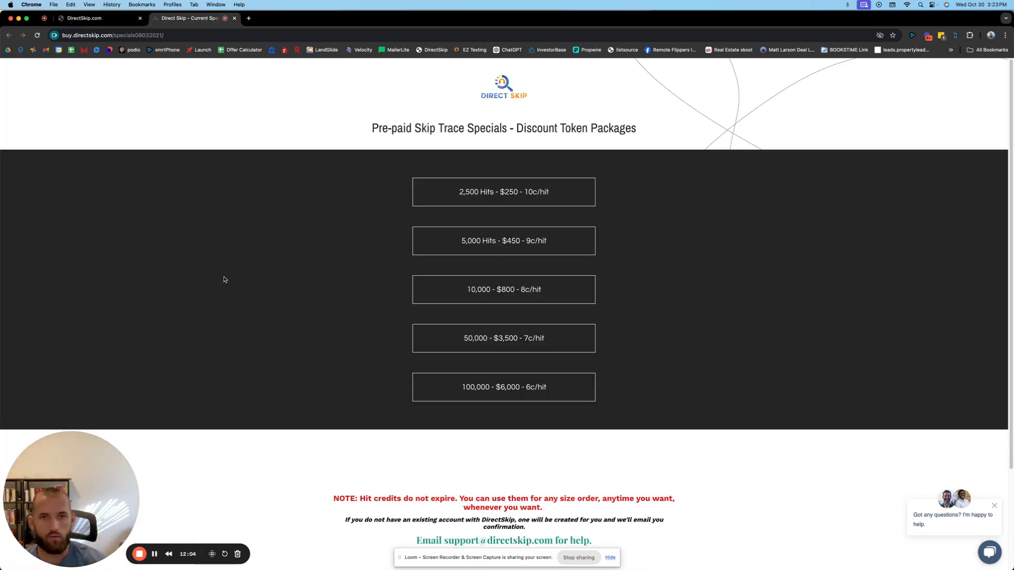